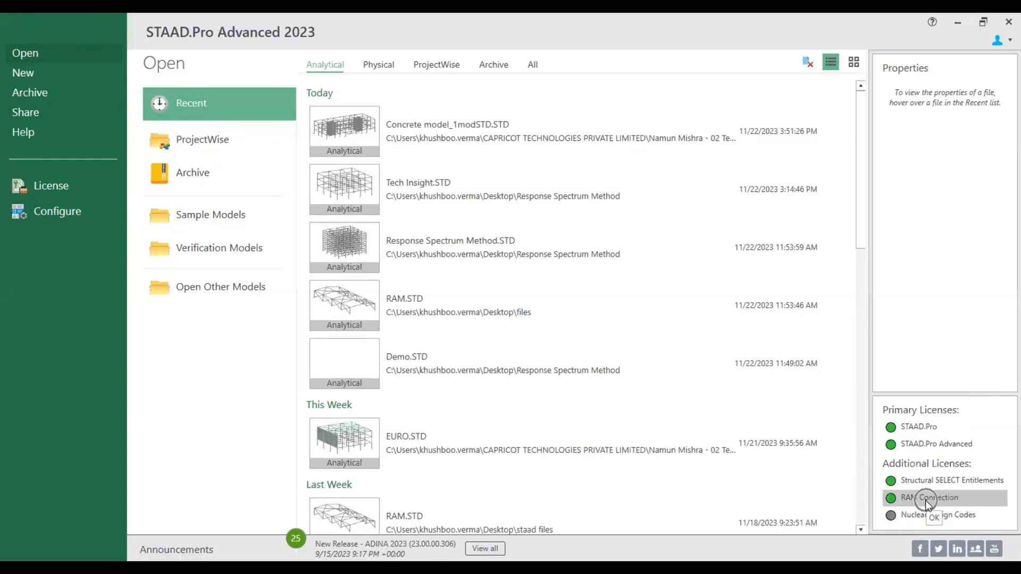
# Step: Create a new analytical model named Insight in metric units, stored in the Desktop\files folder
pyautogui.press('ctrl')
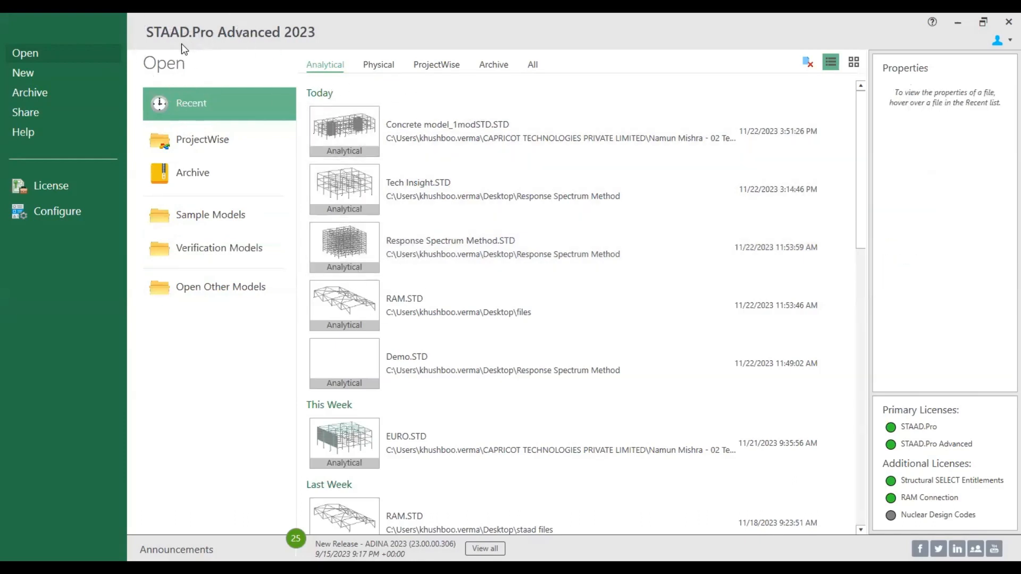
pyautogui.click(94, 76)
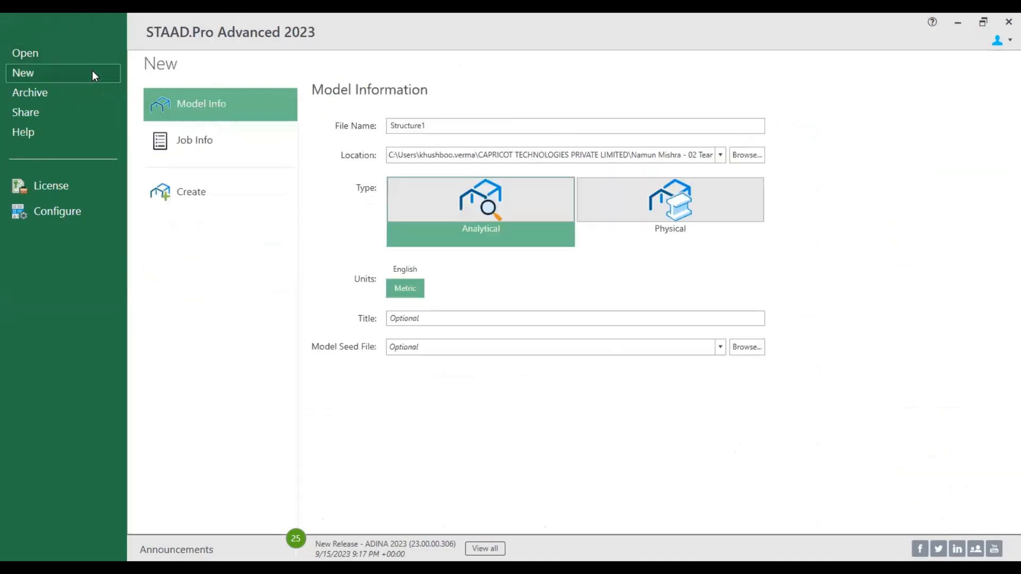
pyautogui.moveTo(425, 126); pyautogui.dragTo(372, 131)
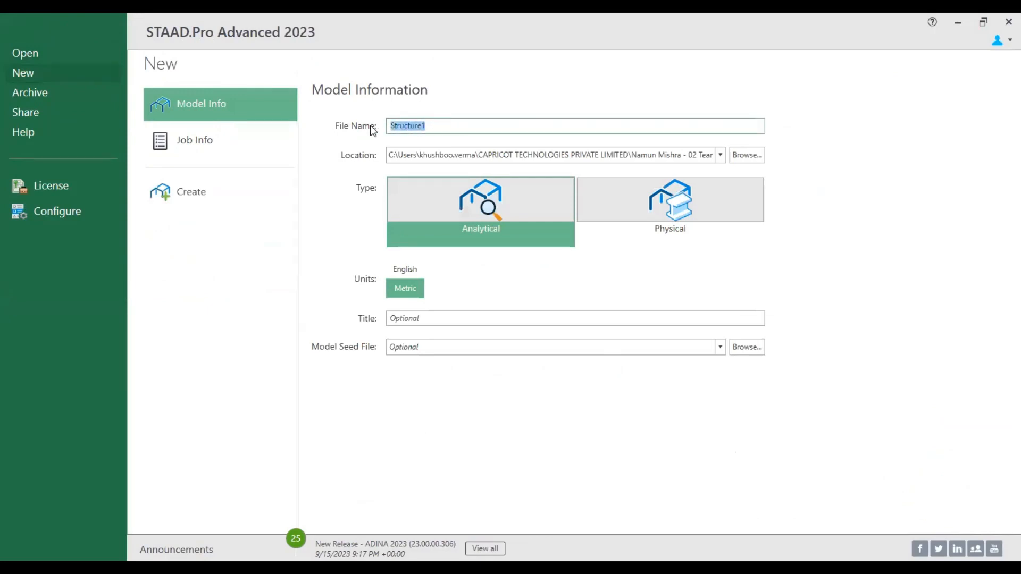
pyautogui.press('BackSpace')
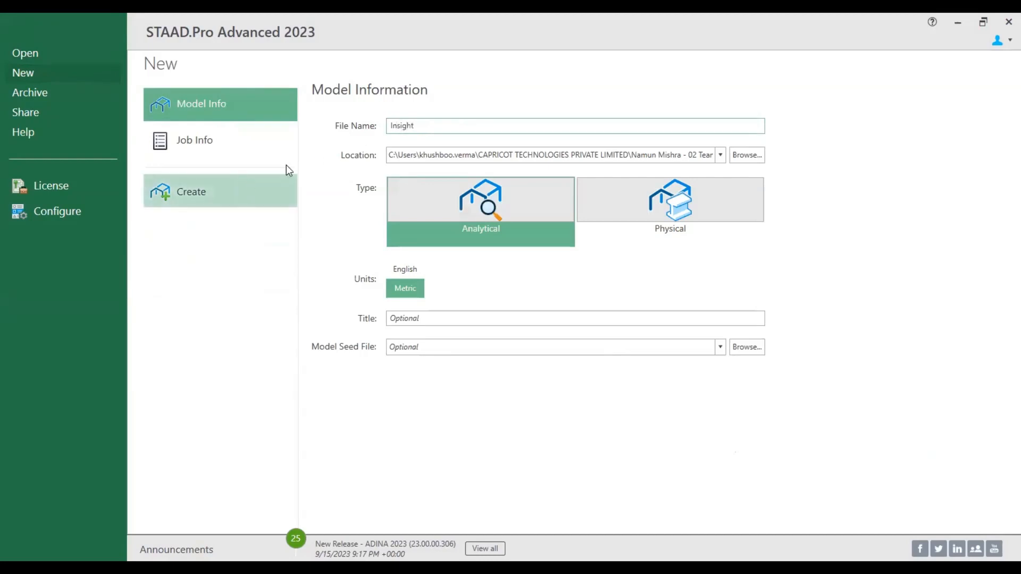
pyautogui.click(719, 155)
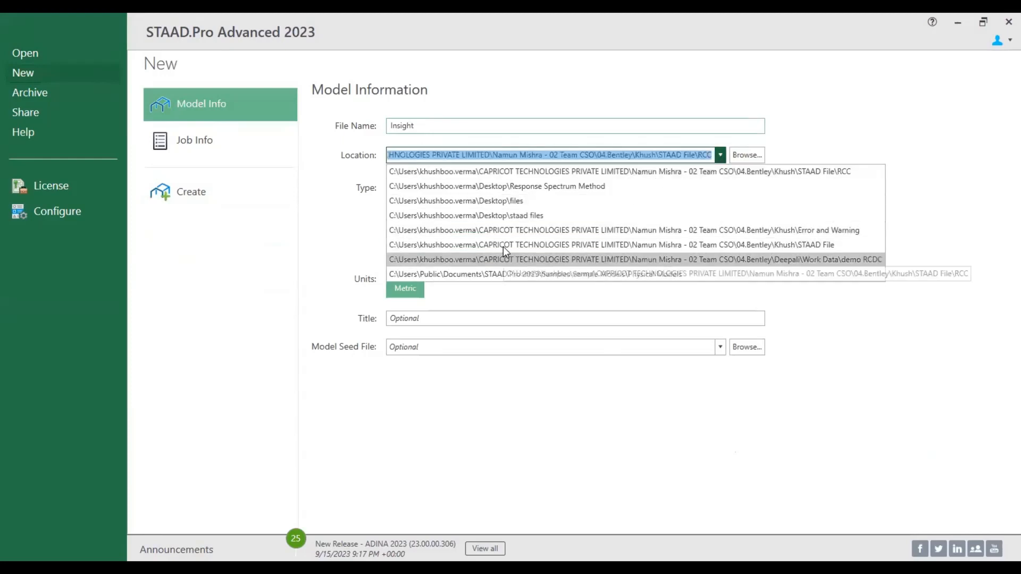
pyautogui.click(498, 204)
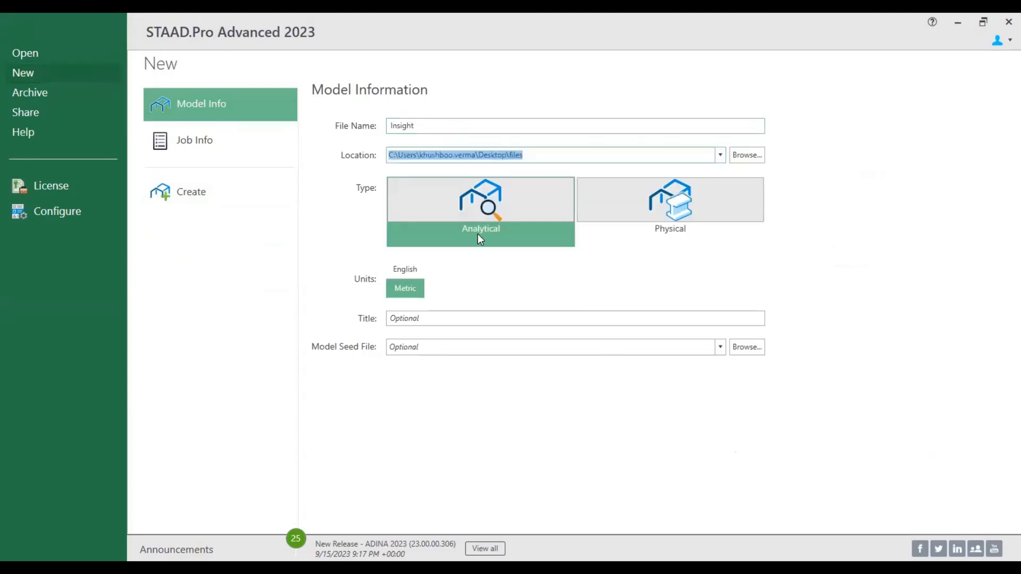
pyautogui.click(240, 192)
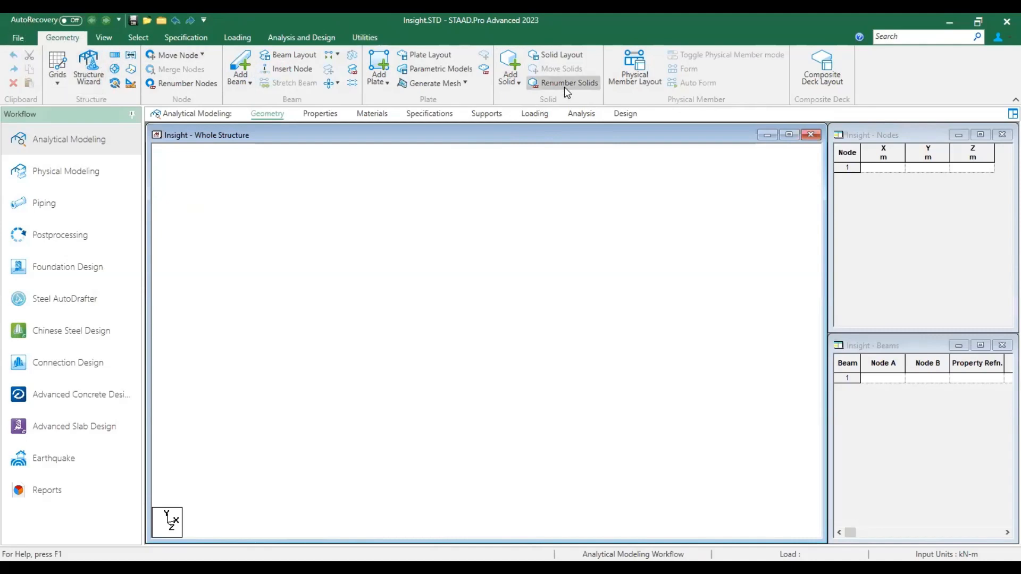
pyautogui.click(104, 38)
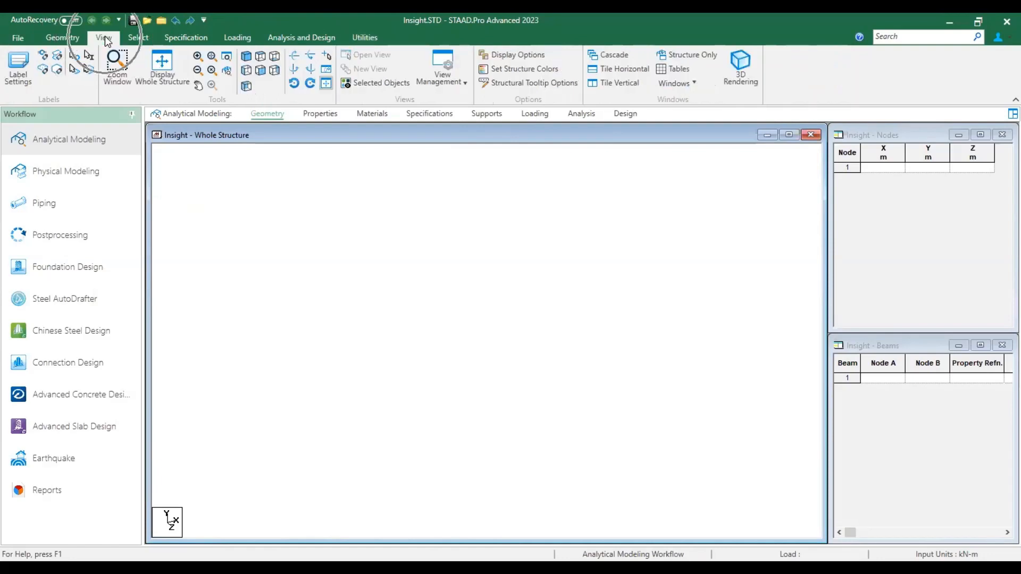
pyautogui.click(535, 89)
pyautogui.click(147, 39)
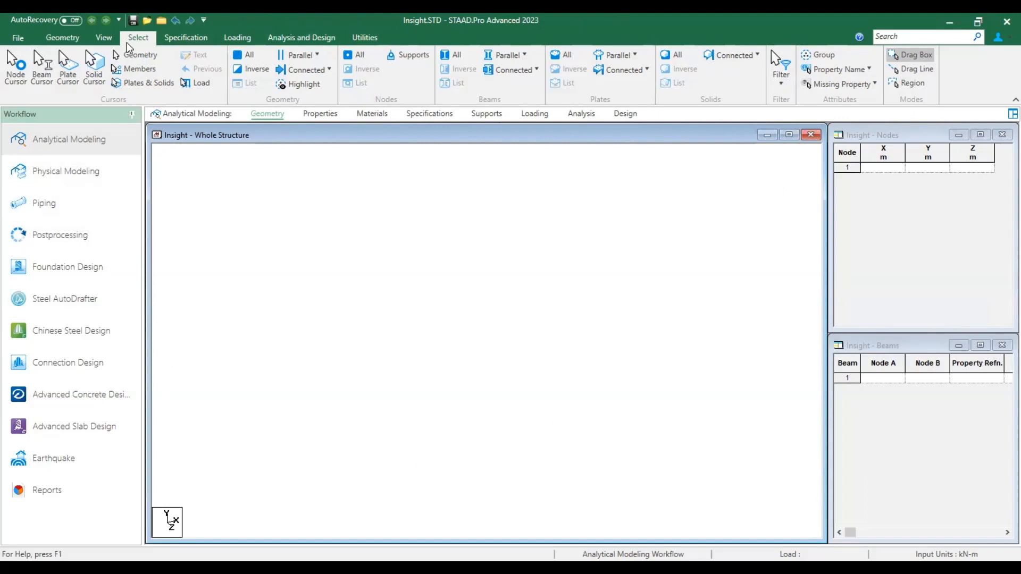
# Step: Add node 1 at the origin by entering 0 for its X coordinate in the node table
pyautogui.click(63, 39)
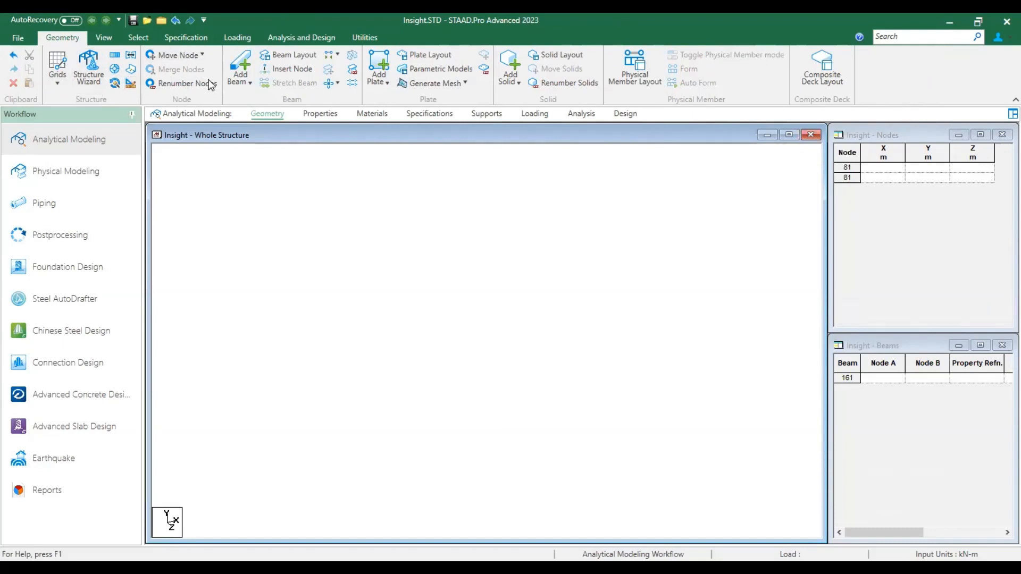
pyautogui.click(884, 167)
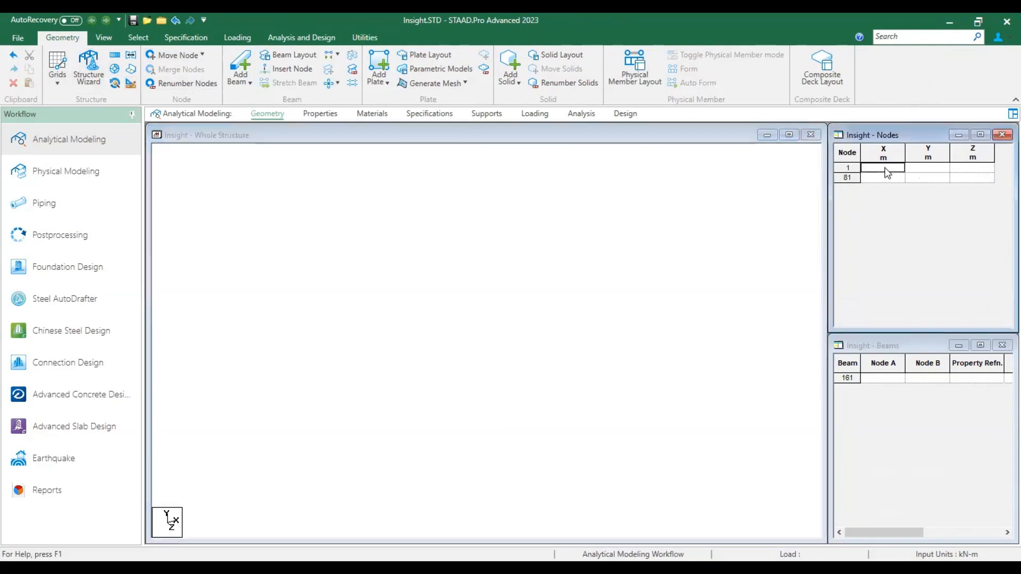
pyautogui.write('0')
pyautogui.click(930, 165)
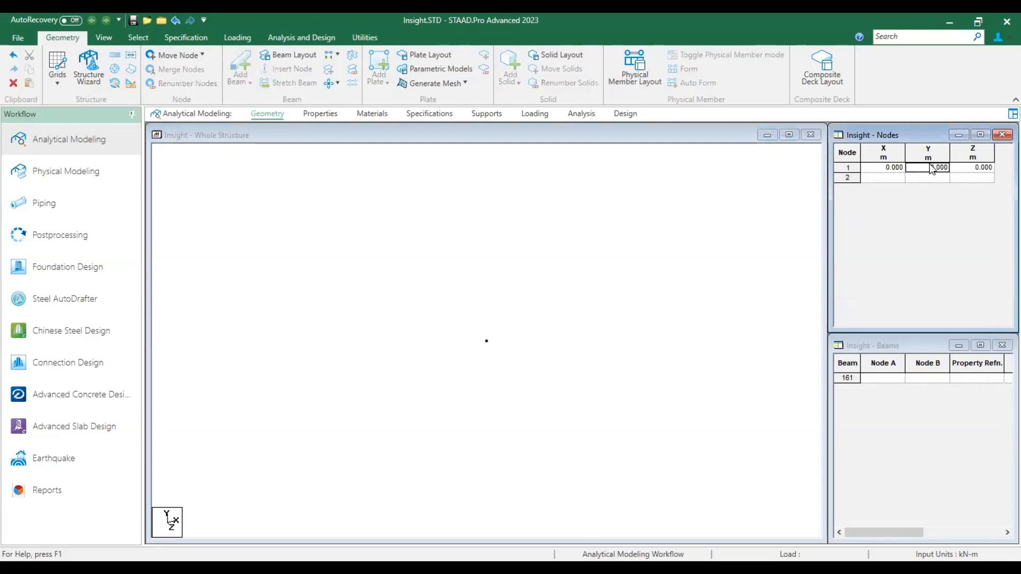
pyautogui.click(527, 327)
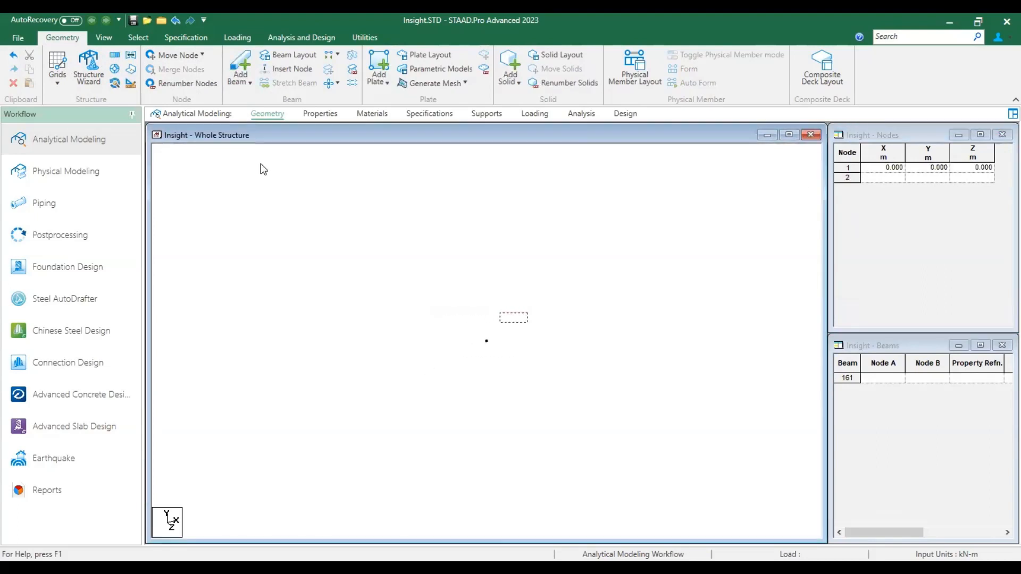
# Step: Repeat node 1 translationally along global Z in 3 steps of 3 m with Link Steps enabled
pyautogui.click(137, 36)
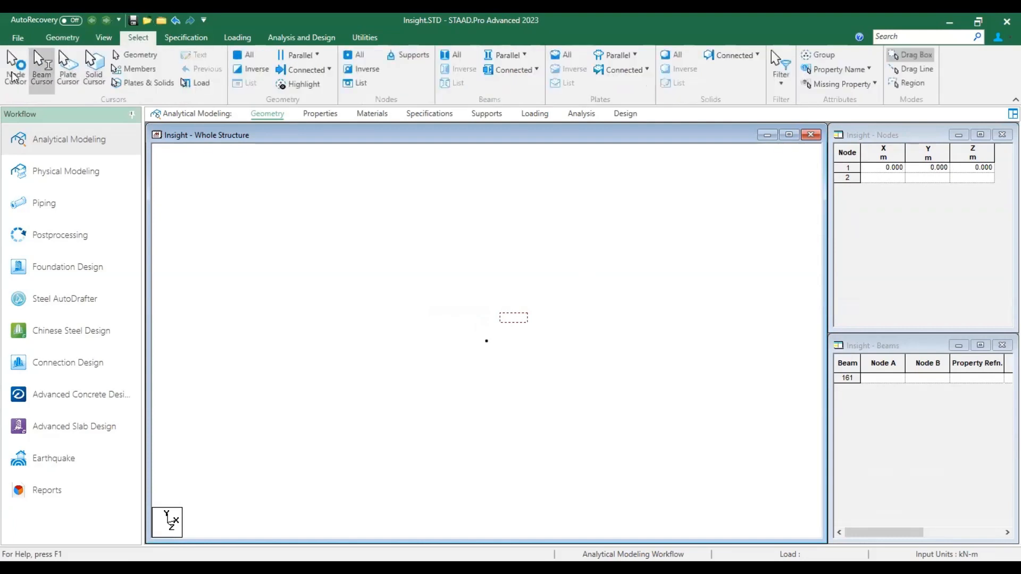
pyautogui.click(15, 74)
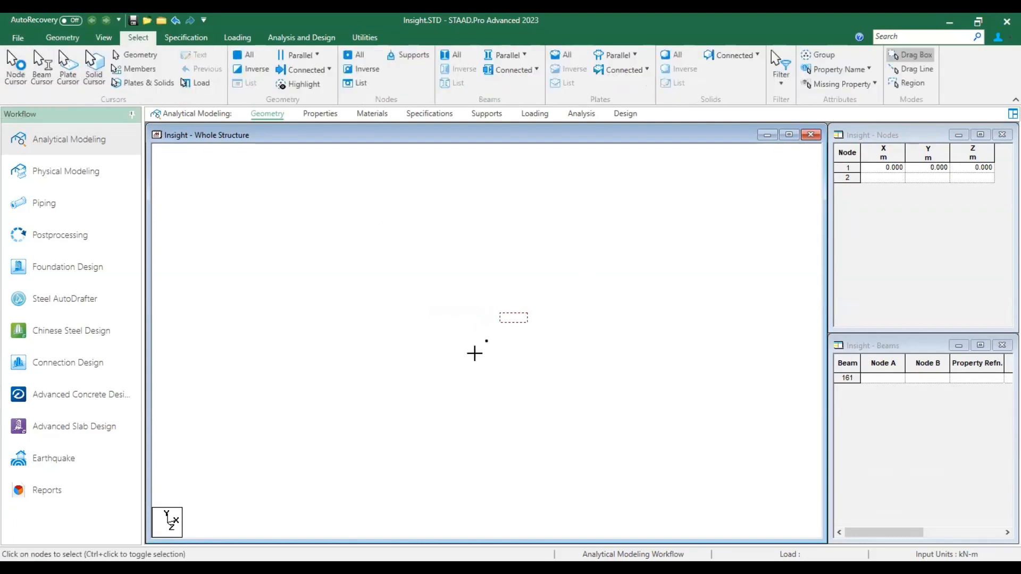
pyautogui.click(485, 341)
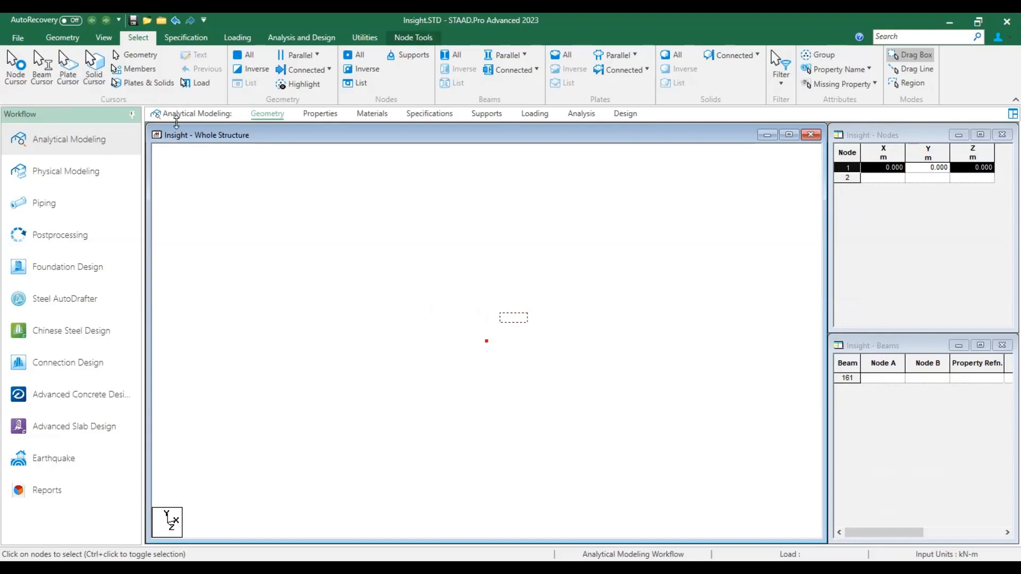
pyautogui.click(66, 38)
pyautogui.click(115, 55)
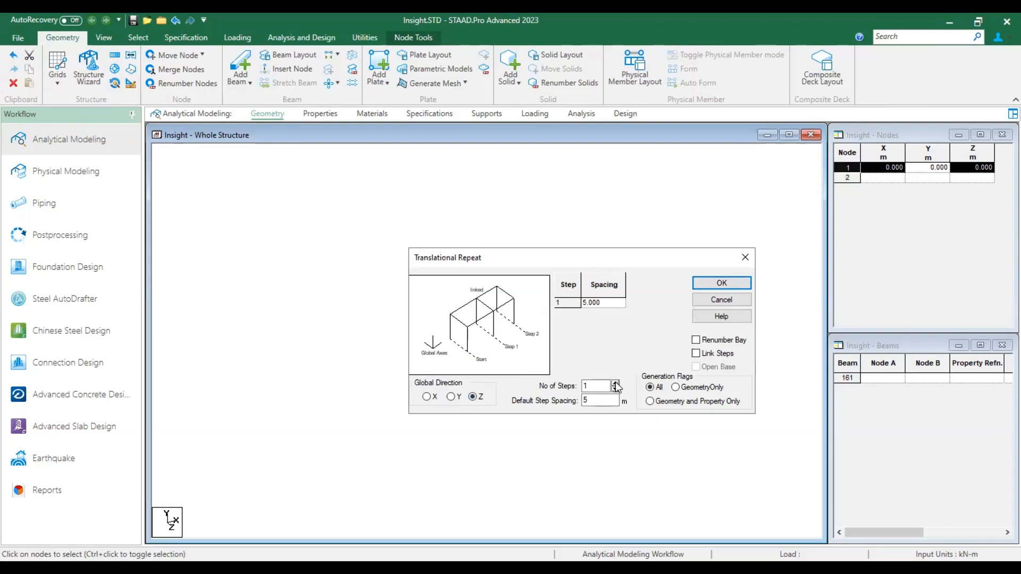
pyautogui.click(614, 382)
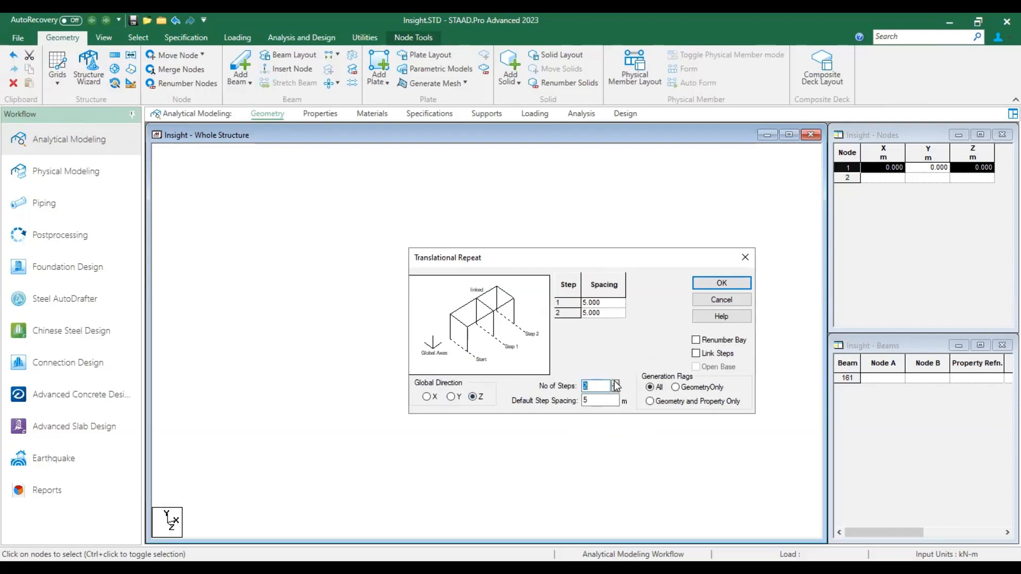
pyautogui.click(615, 383)
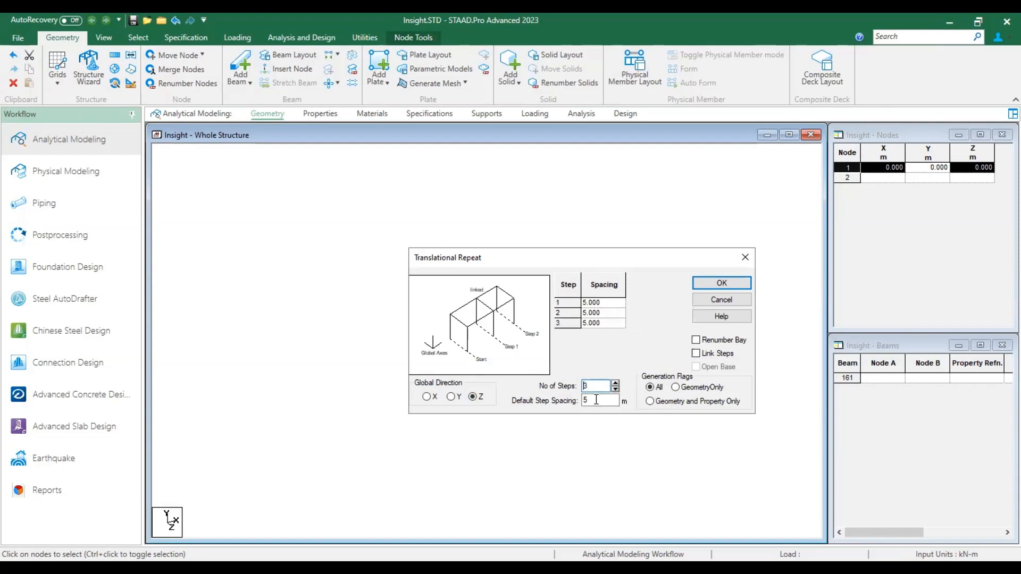
pyautogui.click(596, 400)
pyautogui.moveTo(596, 399); pyautogui.dragTo(566, 400)
pyautogui.click(695, 354)
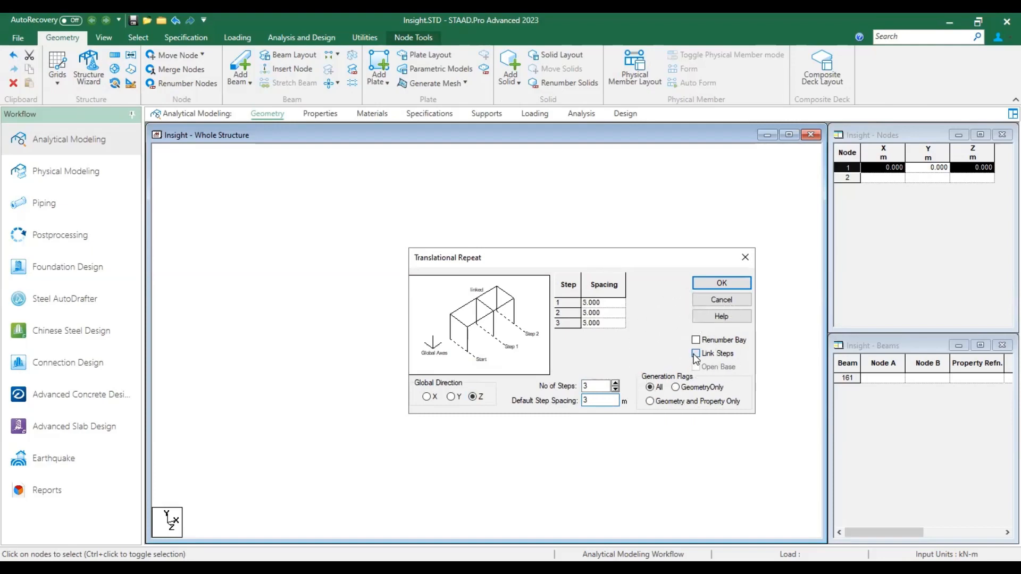
pyautogui.click(711, 285)
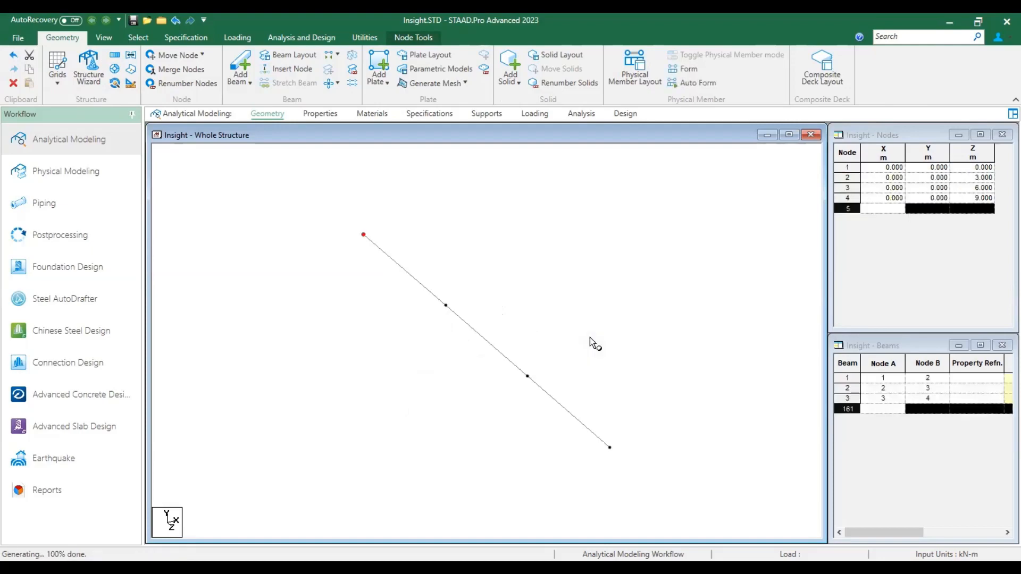
pyautogui.moveTo(378, 227); pyautogui.dragTo(635, 492)
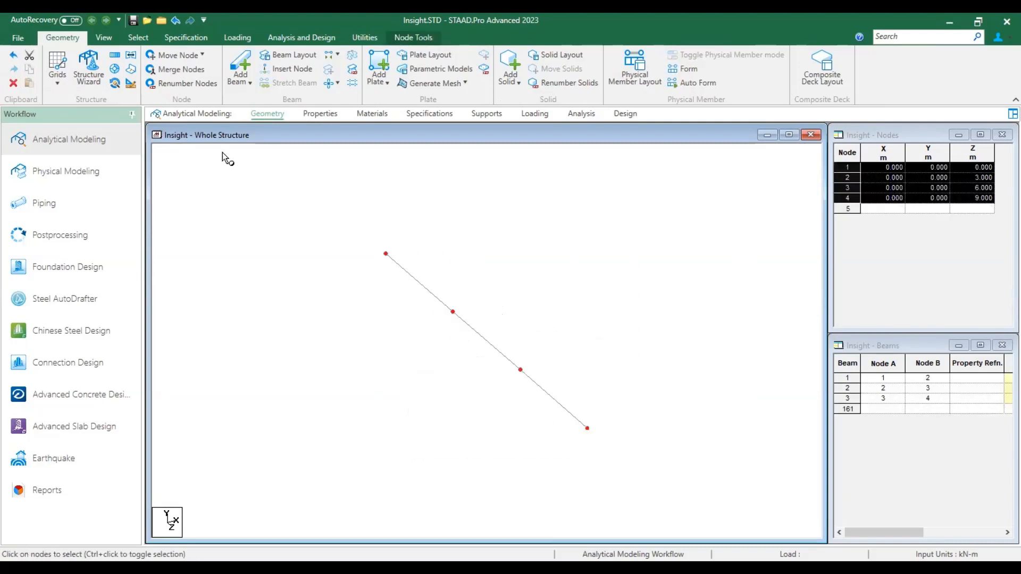
pyautogui.scroll(-4, 490, 315)
pyautogui.moveTo(397, 250); pyautogui.dragTo(553, 409)
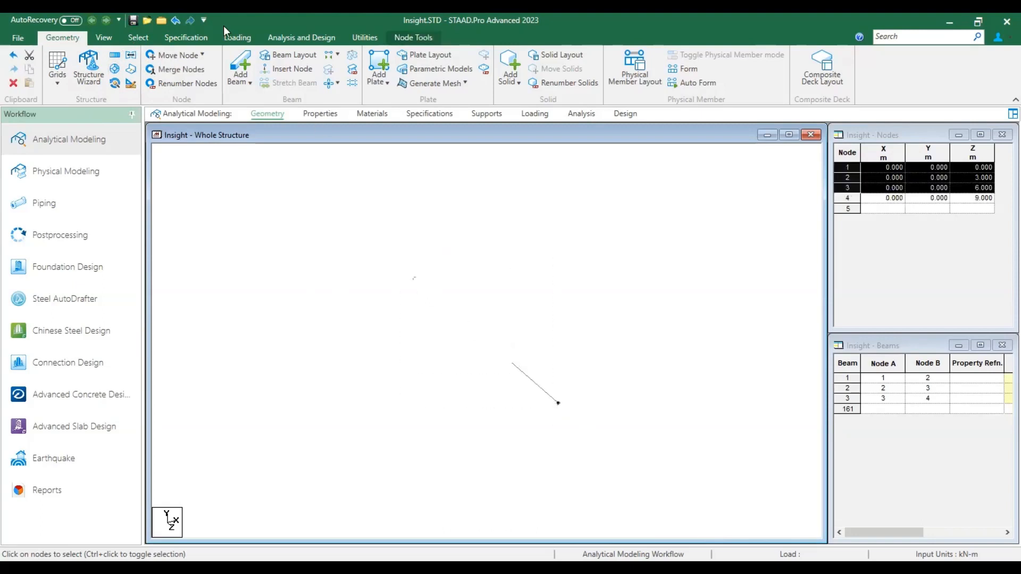
# Step: Repeat the three beams translationally along global X in 3 steps of 3 m with Link Steps enabled
pyautogui.click(136, 37)
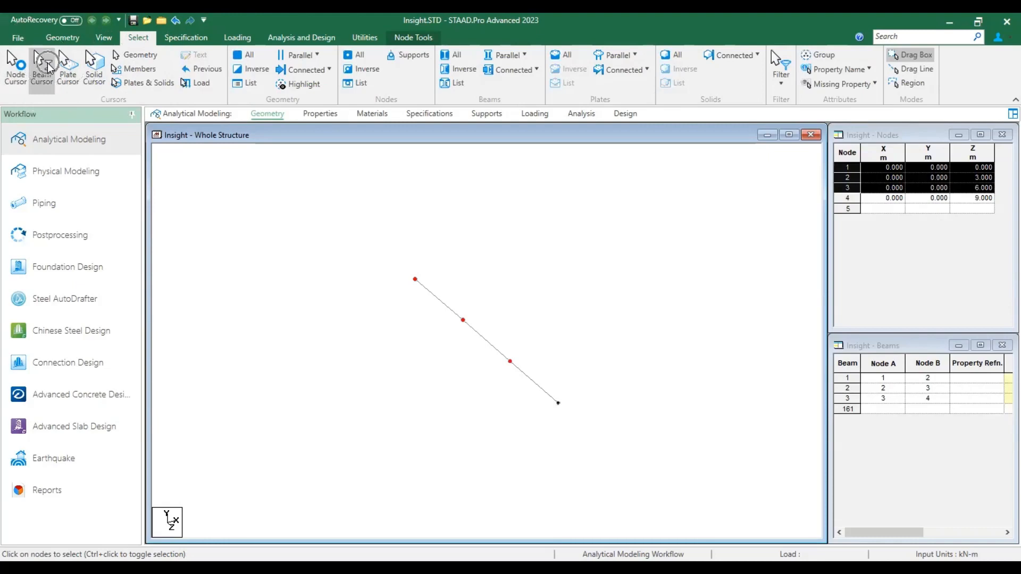
pyautogui.moveTo(401, 235); pyautogui.dragTo(573, 453)
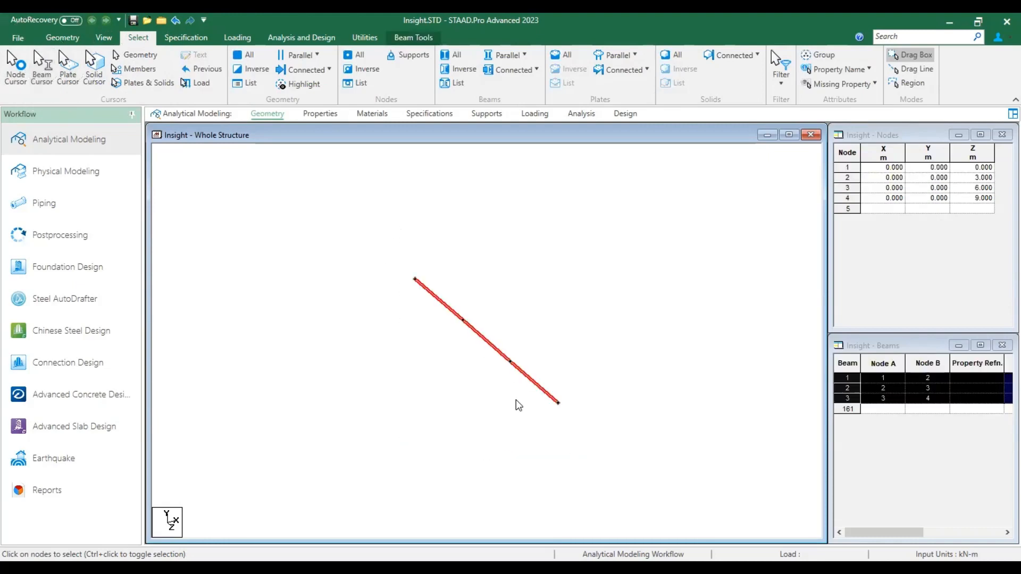
pyautogui.click(66, 37)
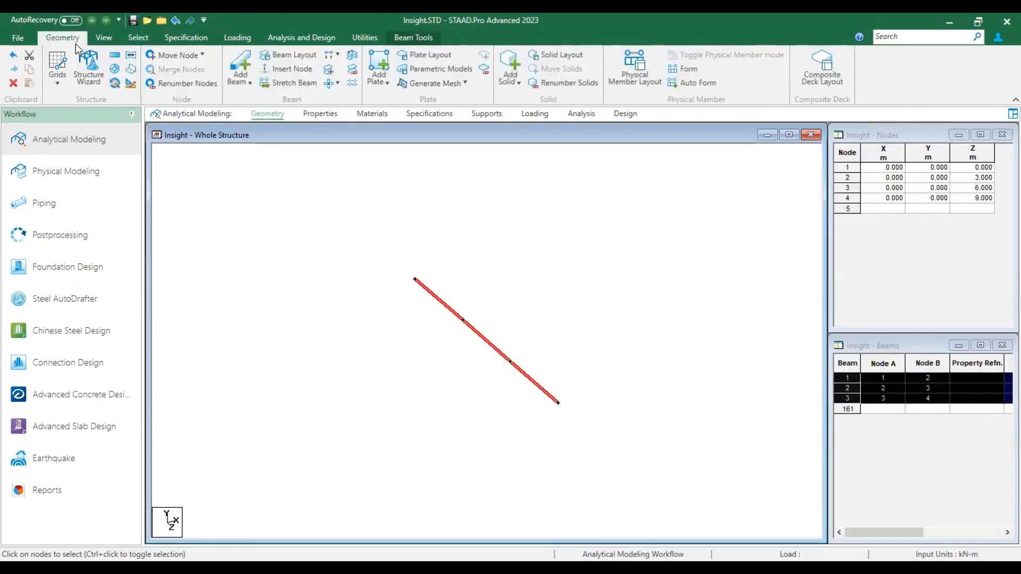
pyautogui.click(114, 54)
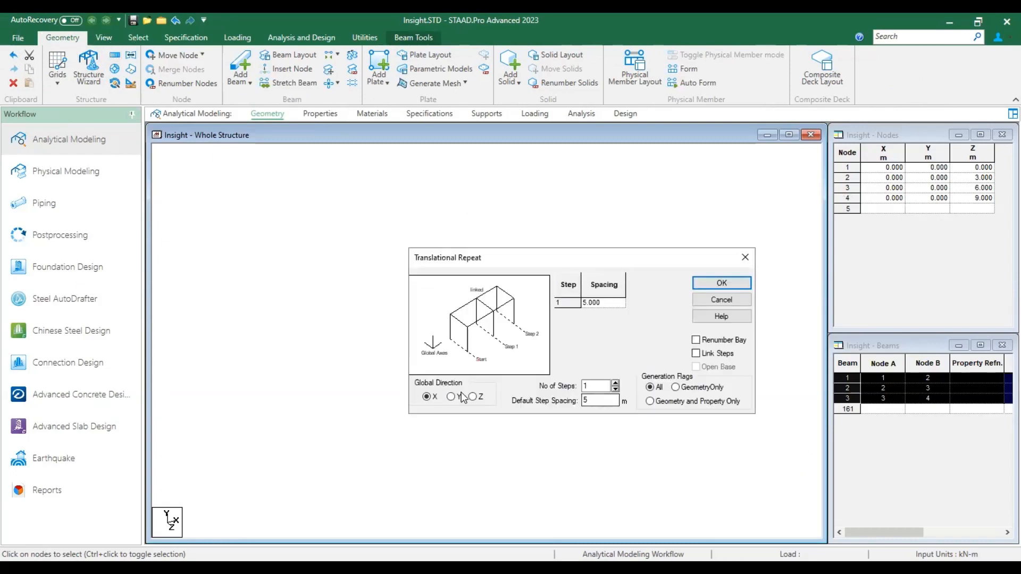
pyautogui.click(426, 396)
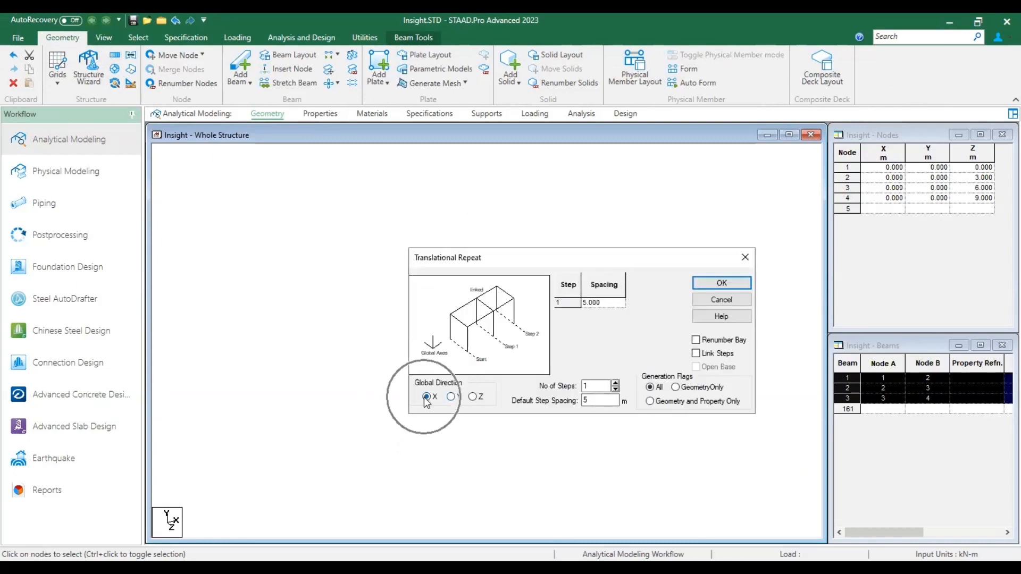
pyautogui.click(615, 384)
pyautogui.click(615, 384)
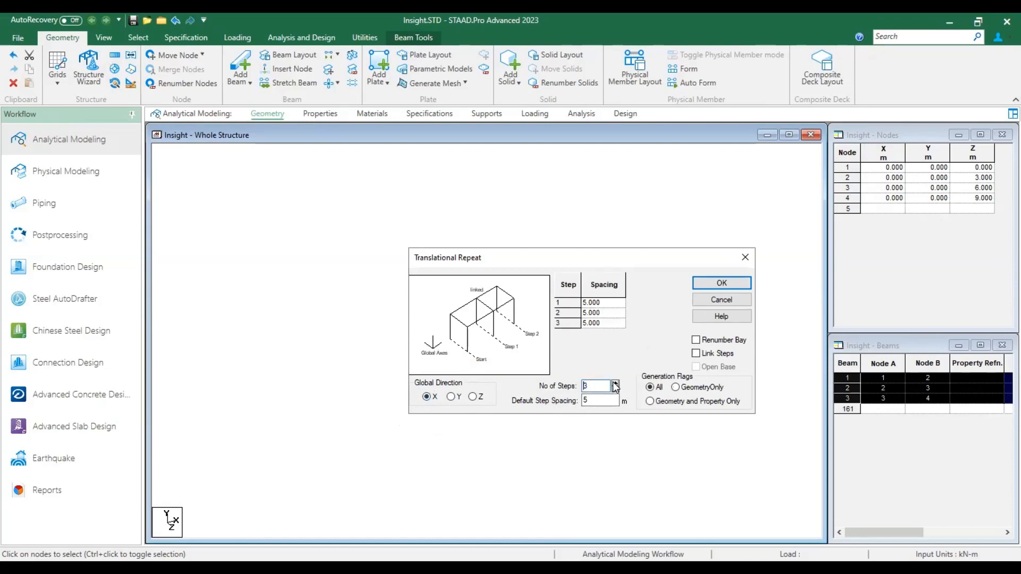
pyautogui.doubleClick(596, 397)
pyautogui.write('3')
pyautogui.click(696, 353)
pyautogui.click(722, 284)
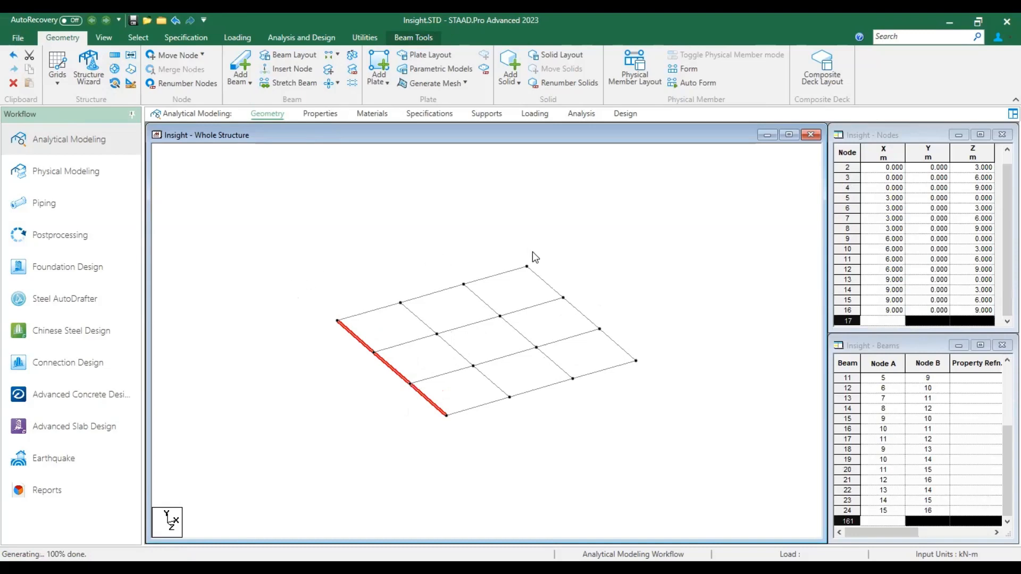
# Step: Generate columns below all nodes of the beam grid with a linked translational repeat along Y, 1 step of -3 m
pyautogui.scroll(-1, 430, 289)
pyautogui.click(398, 245)
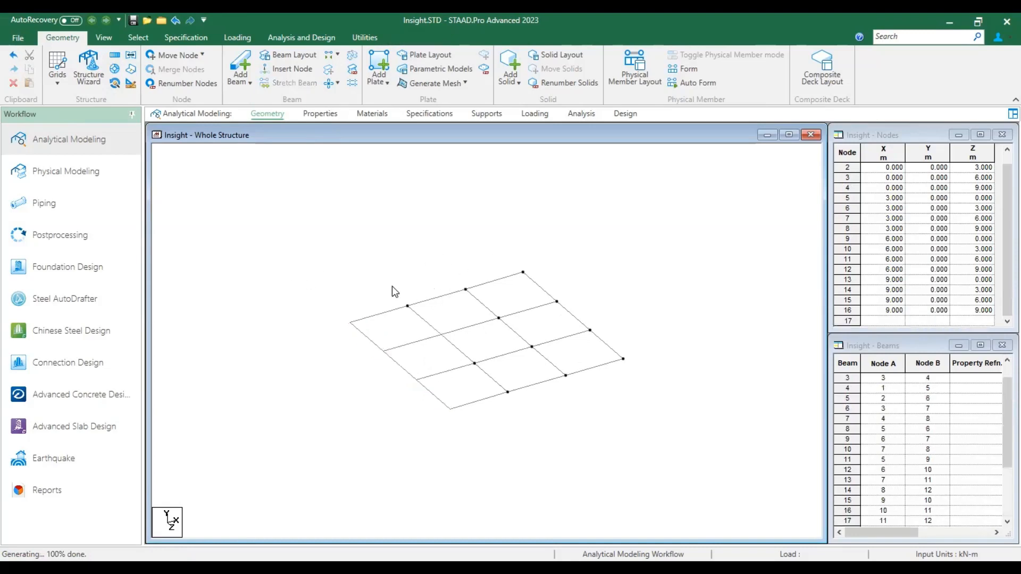
pyautogui.click(137, 38)
pyautogui.click(16, 64)
pyautogui.moveTo(271, 207); pyautogui.dragTo(668, 476)
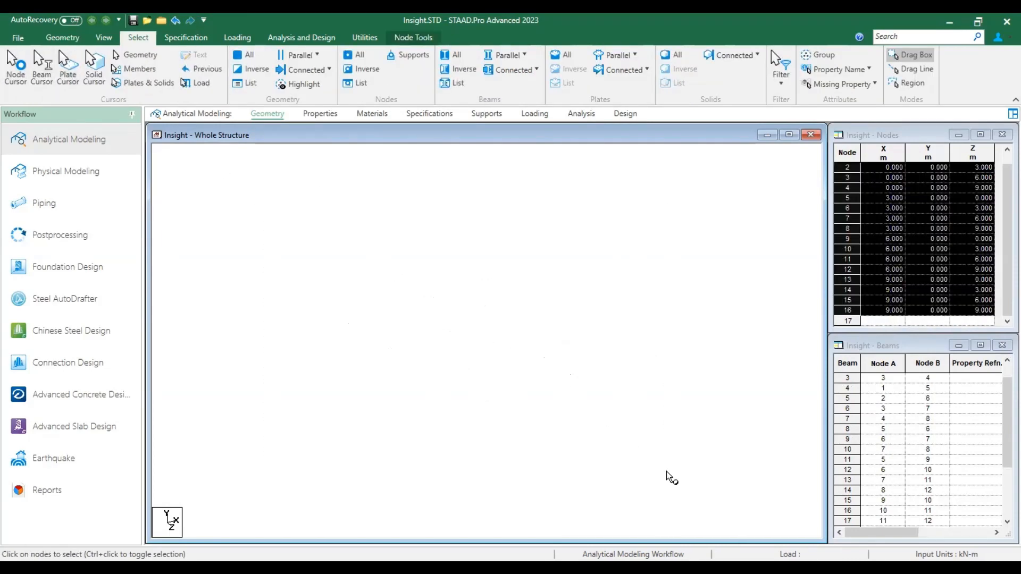
pyautogui.click(75, 43)
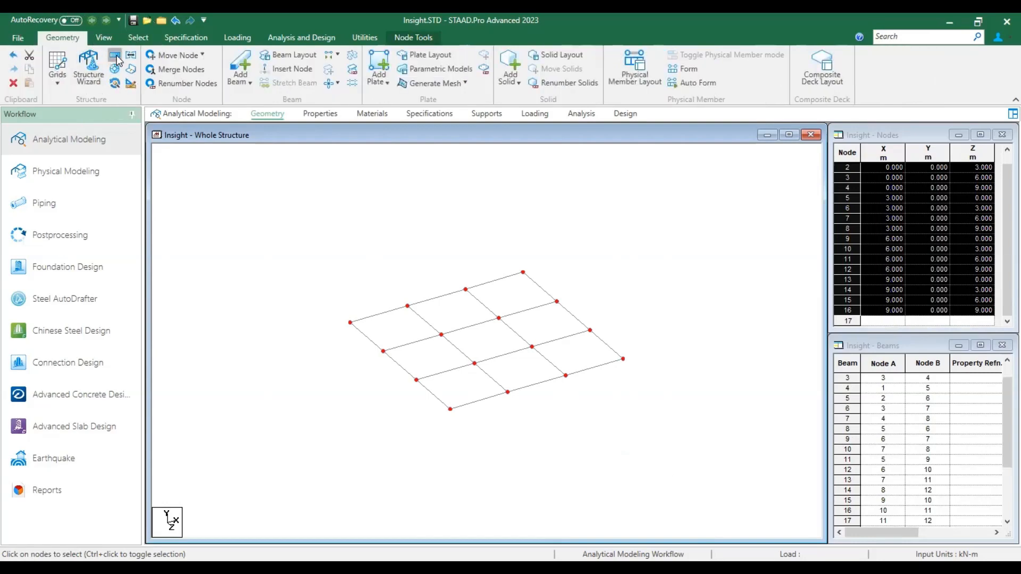
pyautogui.click(115, 56)
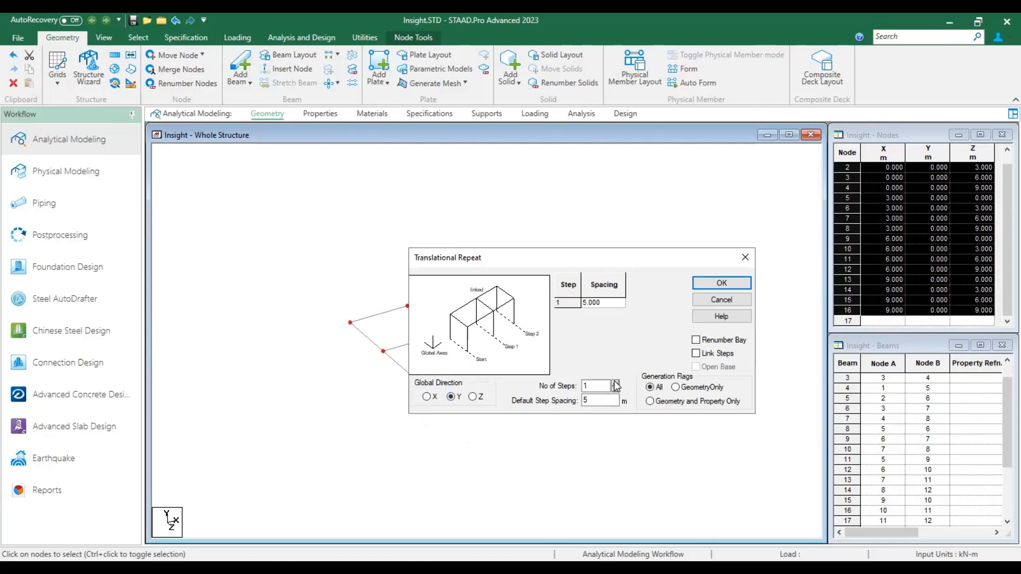
pyautogui.moveTo(595, 400); pyautogui.dragTo(572, 406)
pyautogui.write('-3')
pyautogui.click(701, 354)
pyautogui.click(721, 283)
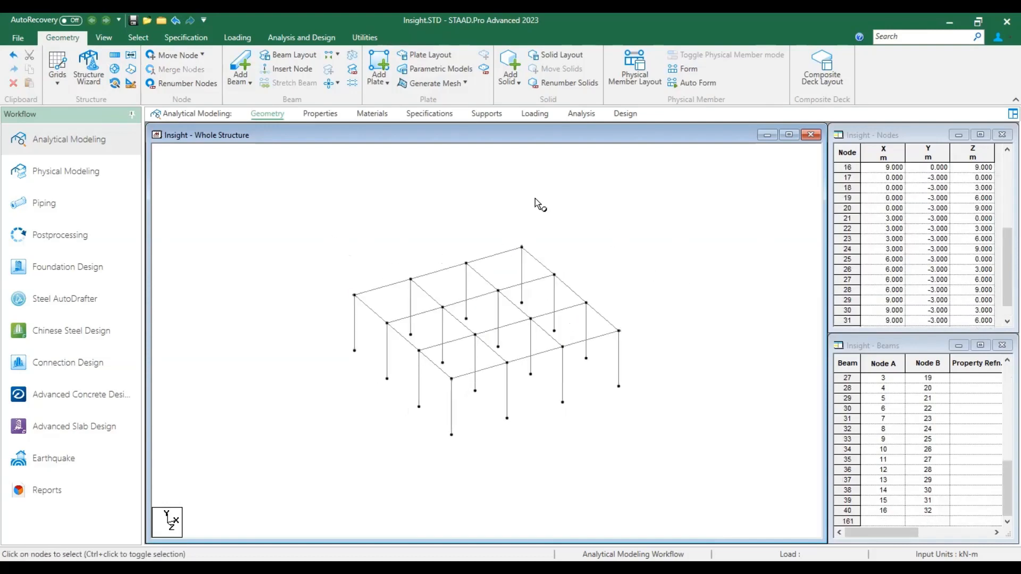
# Step: Select all horizontal beams of the grid with a window around the beam level in the front view
pyautogui.click(131, 38)
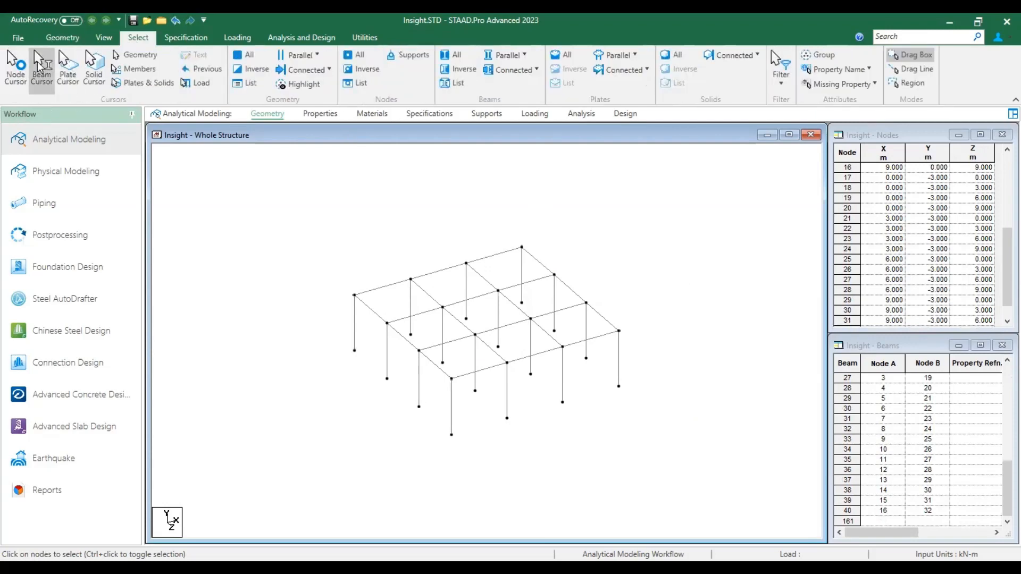
pyautogui.click(60, 39)
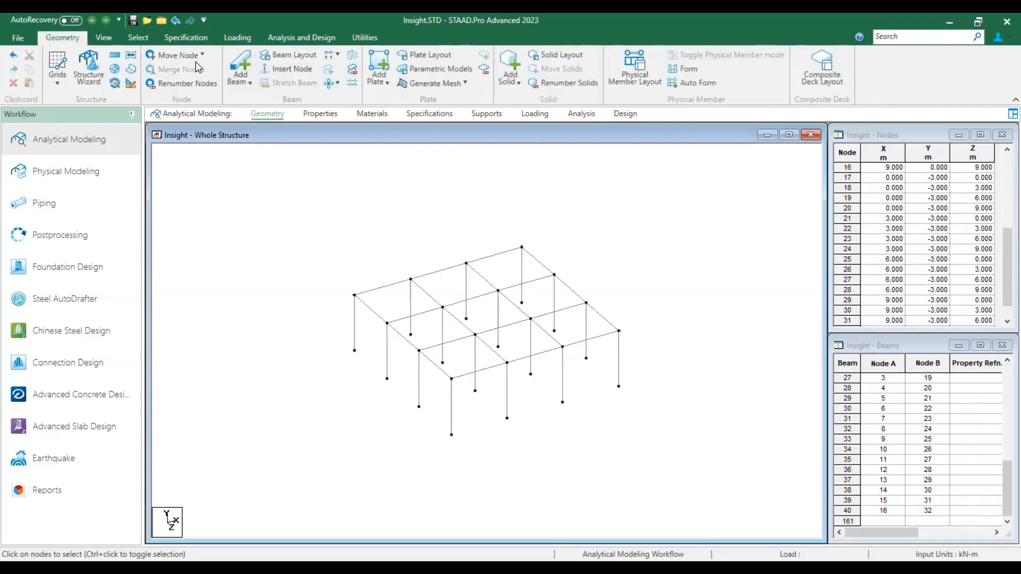
pyautogui.click(116, 37)
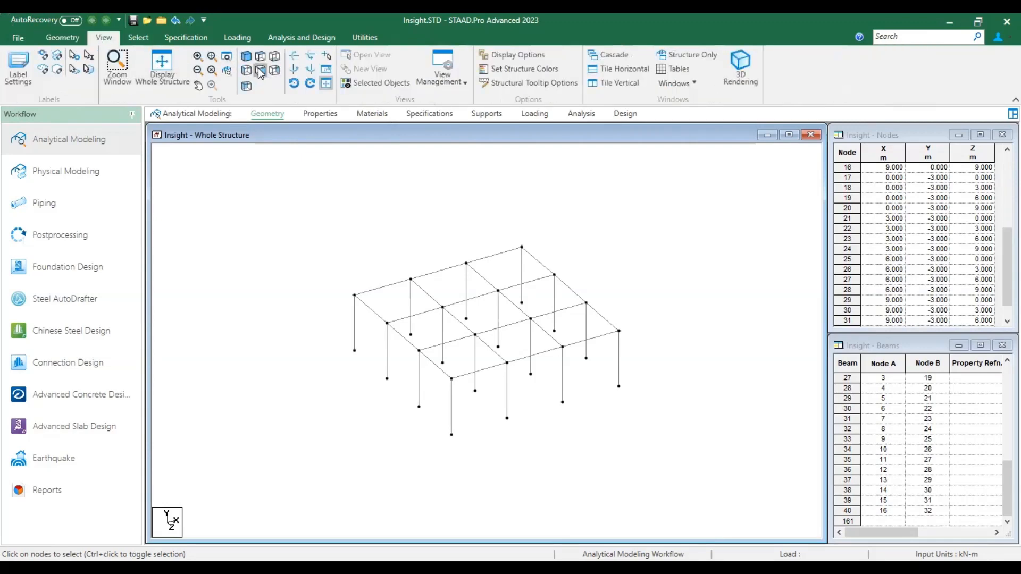
pyautogui.click(260, 71)
pyautogui.moveTo(257, 278); pyautogui.dragTo(705, 264)
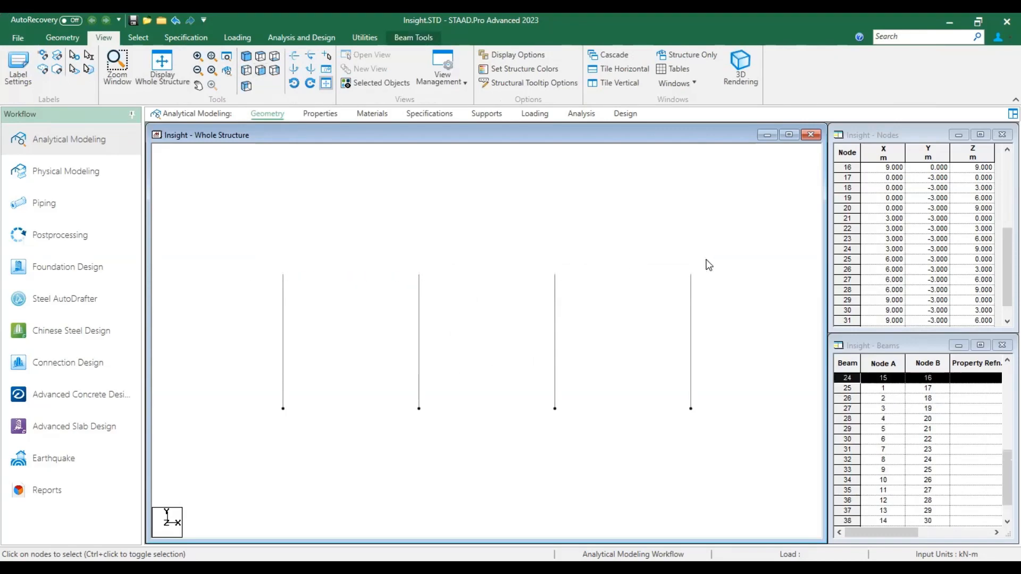
pyautogui.click(245, 56)
# Step: Repeat the selected beam grid translationally along global Y, 1 step of 3 m, with linked steps
pyautogui.click(67, 36)
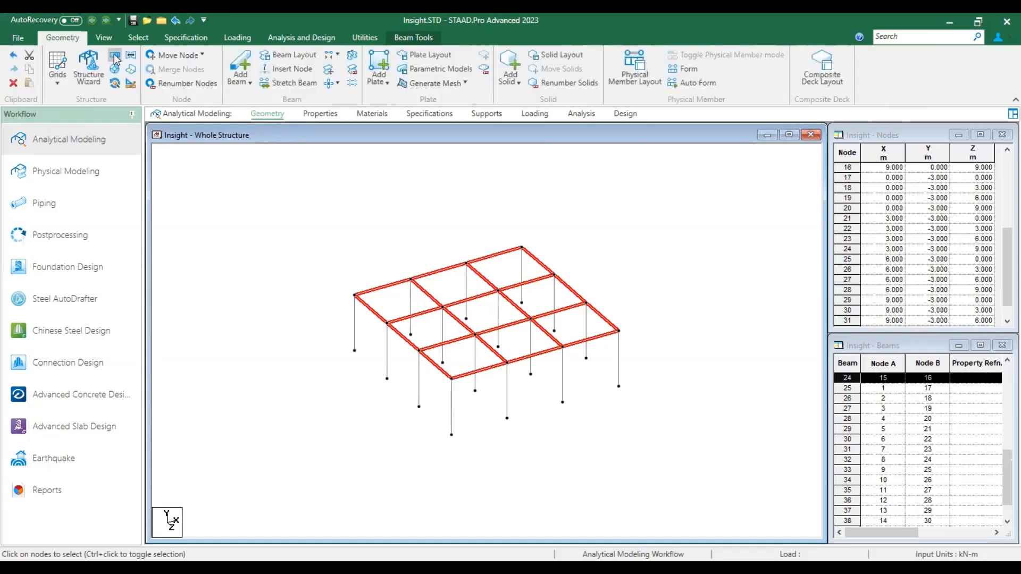
pyautogui.click(114, 54)
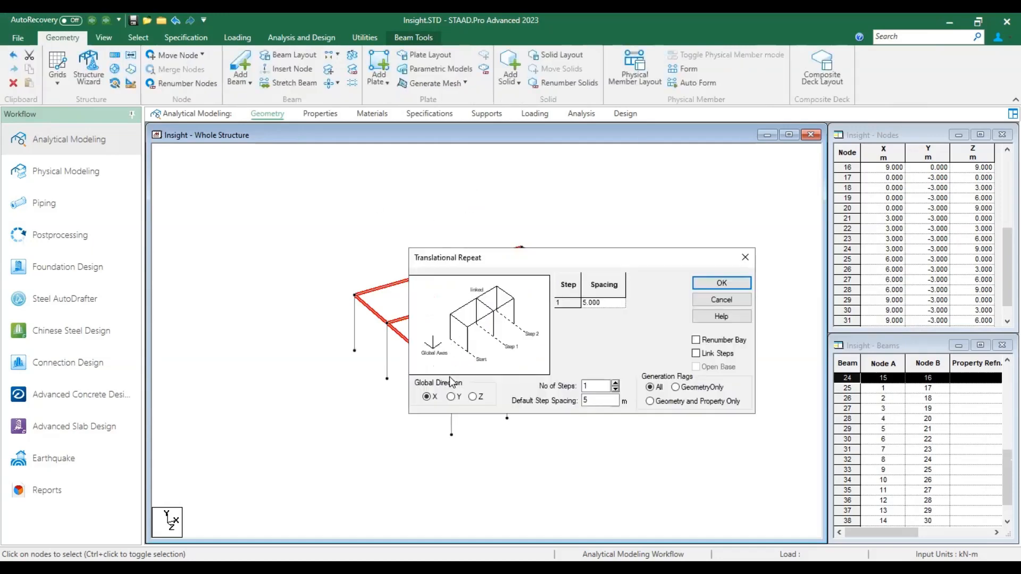
pyautogui.click(451, 398)
pyautogui.doubleClick(598, 396)
pyautogui.write('3')
pyautogui.click(721, 283)
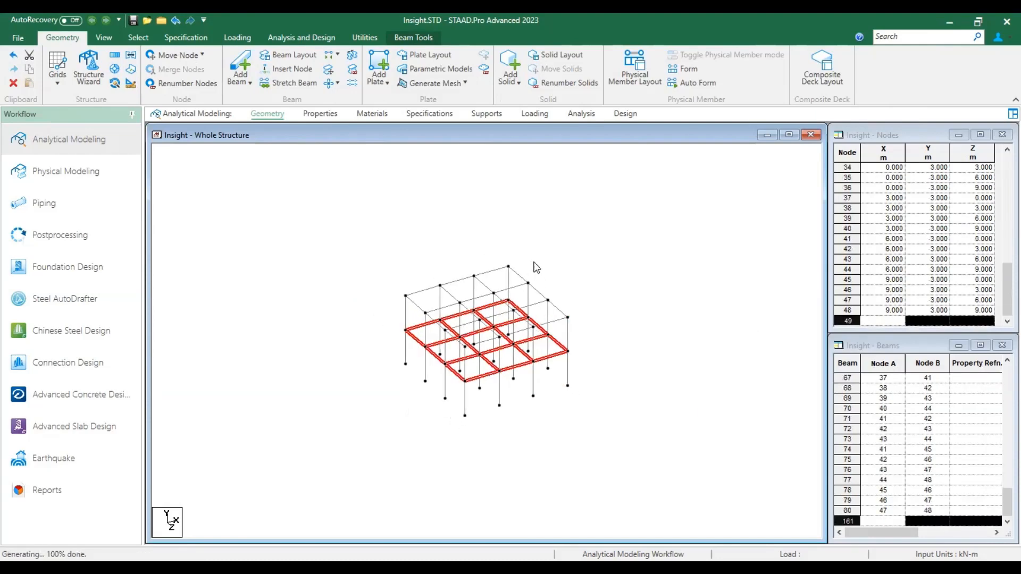
pyautogui.scroll(2, 564, 285)
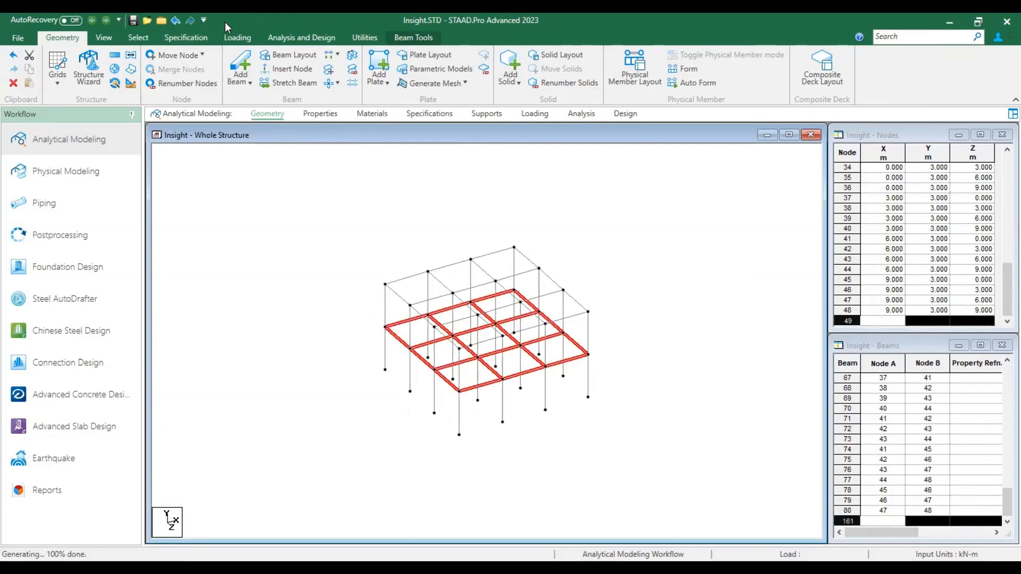
pyautogui.click(118, 59)
# Step: Add a rectangular prismatic concrete section with YD 0.45 m and ZD 0.3 m
pyautogui.click(324, 115)
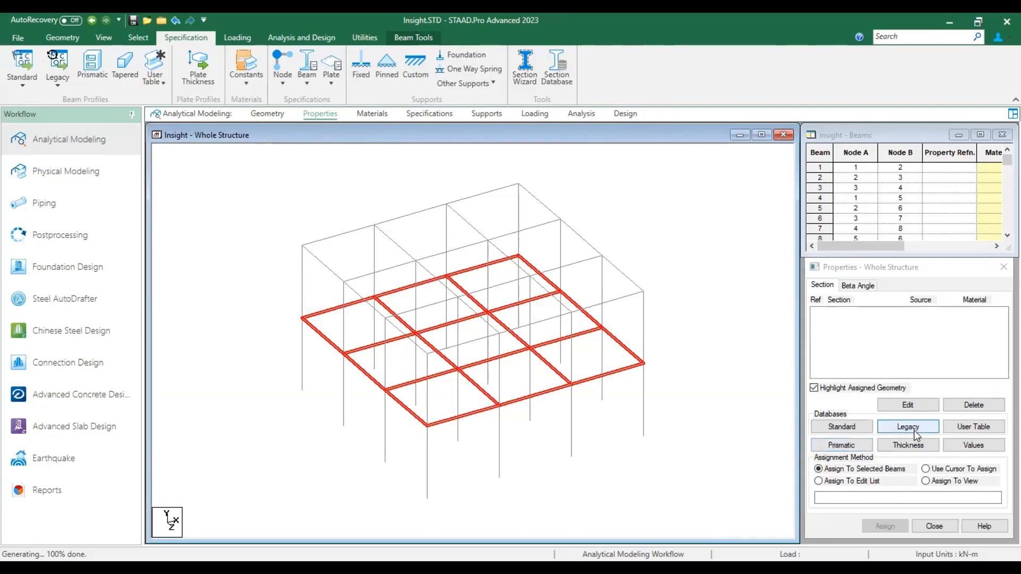
pyautogui.click(863, 446)
pyautogui.click(397, 234)
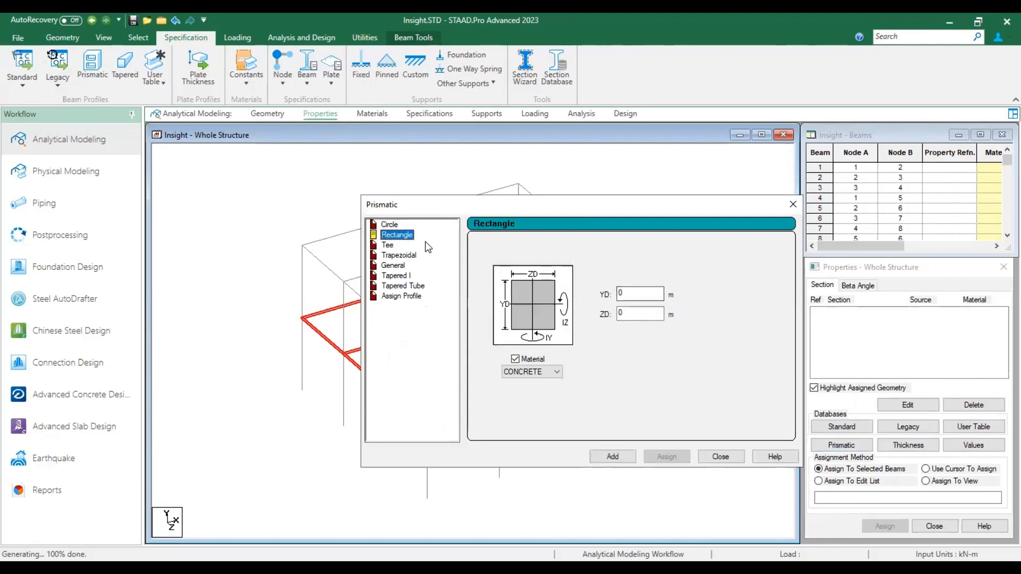
pyautogui.press('Tab')
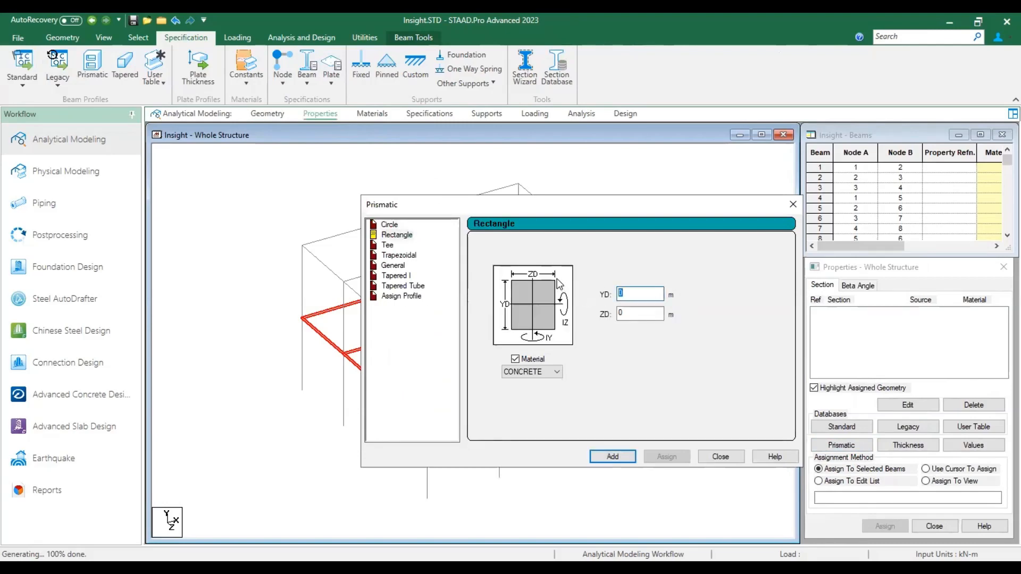
pyautogui.write('0')
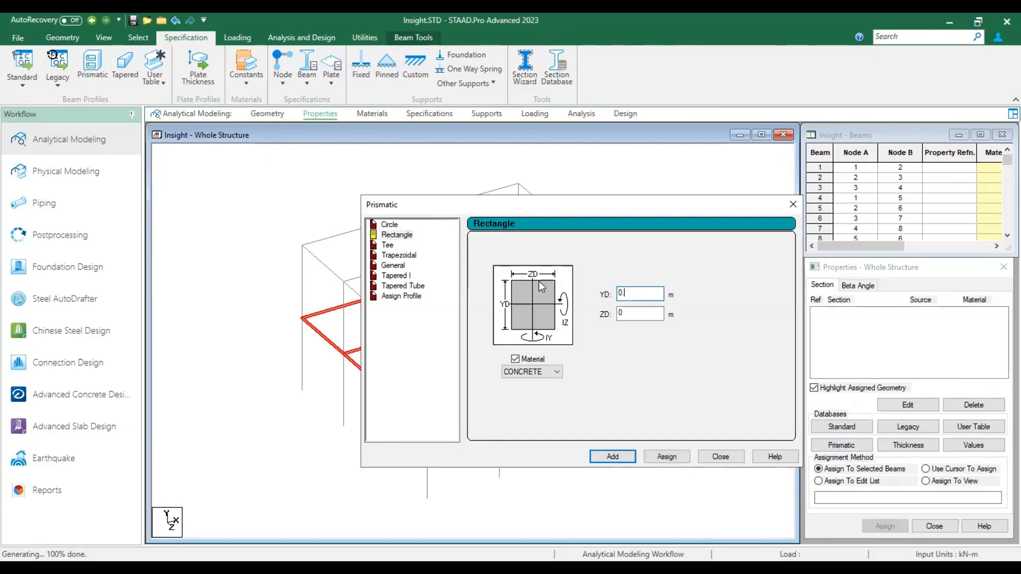
pyautogui.write('.45')
pyautogui.press('Tab')
pyautogui.write('0')
pyautogui.click(618, 458)
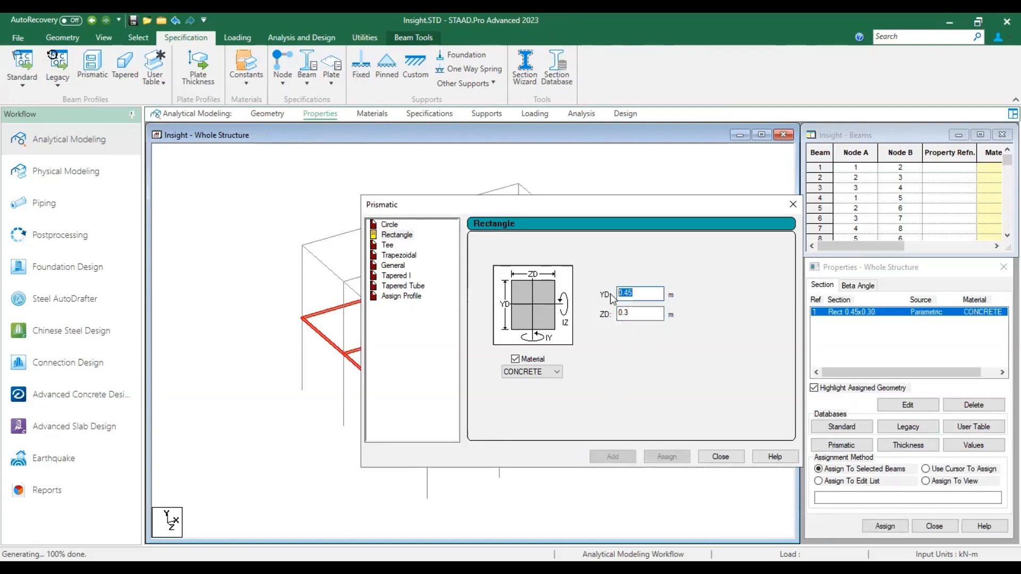
# Step: Add a second rectangular concrete section with YD 0.3 m and ZD 0.23 m, and finish defining sections
pyautogui.write('0')
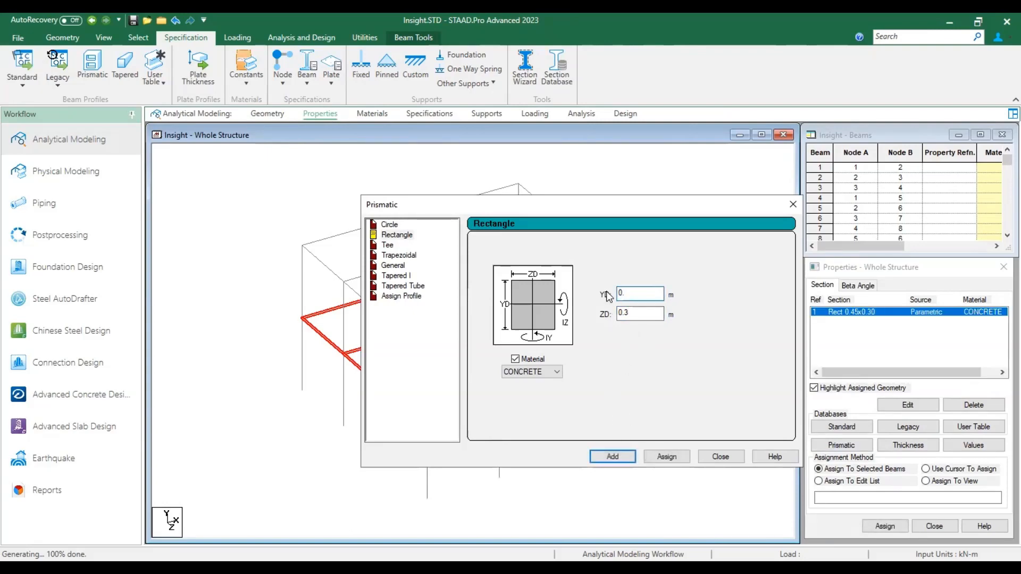
pyautogui.write('.3')
pyautogui.press('Tab')
pyautogui.write('0')
pyautogui.press('BackSpace')
pyautogui.write('0.23')
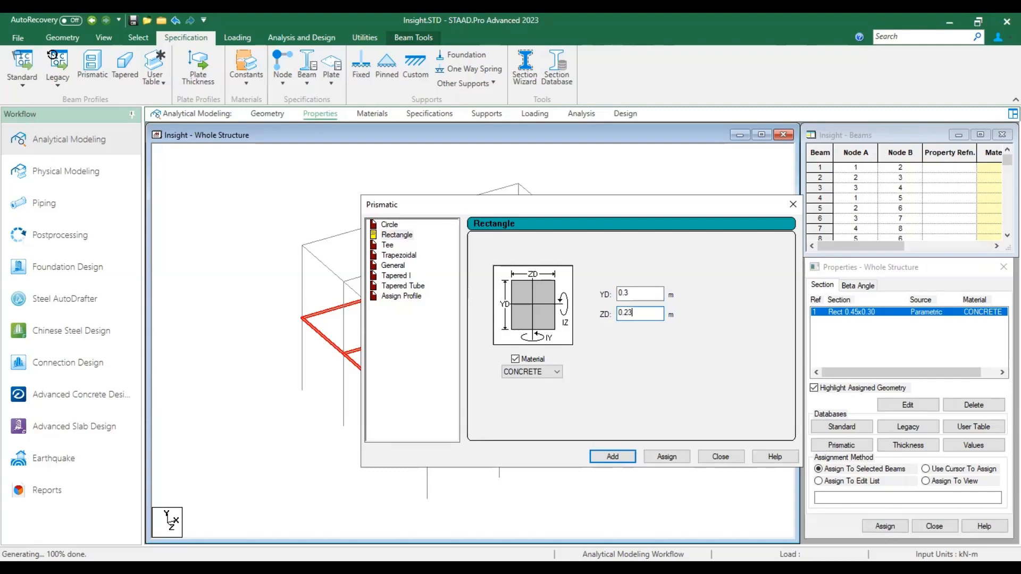
pyautogui.click(621, 457)
pyautogui.click(728, 458)
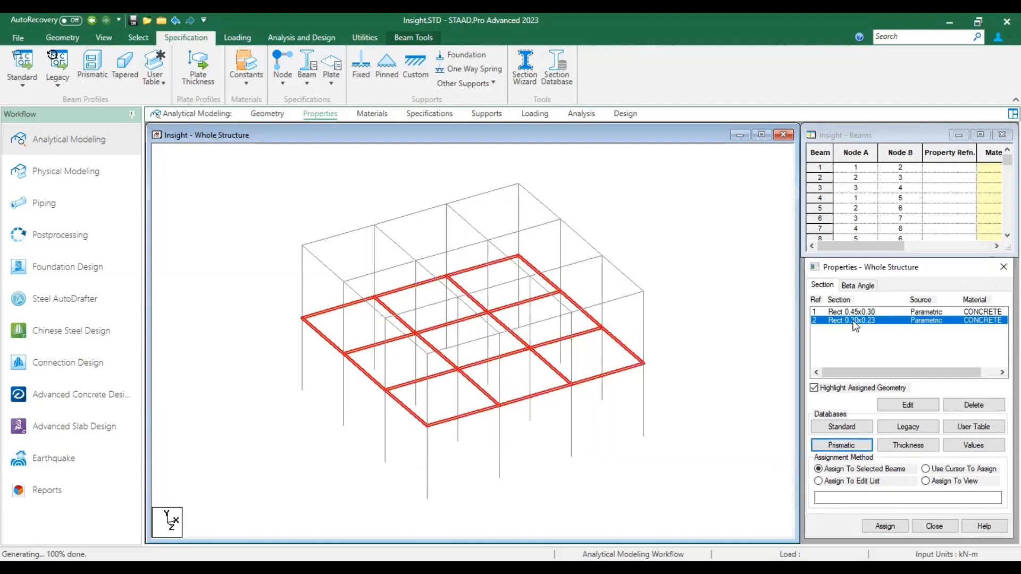
# Step: Assign the Rect 0.45x0.30 section to all columns, selected as the beams parallel to Y
pyautogui.click(716, 283)
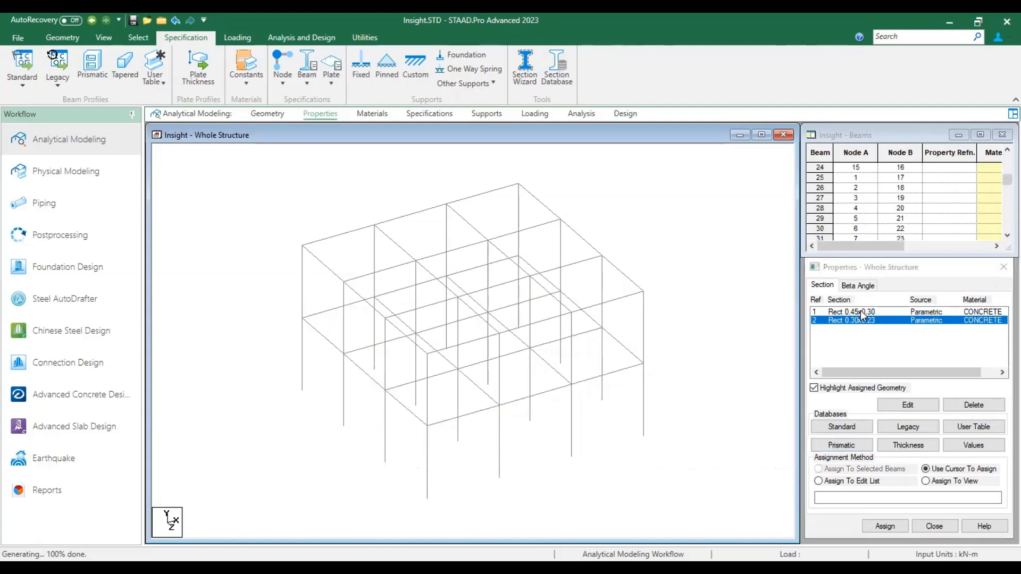
pyautogui.click(859, 312)
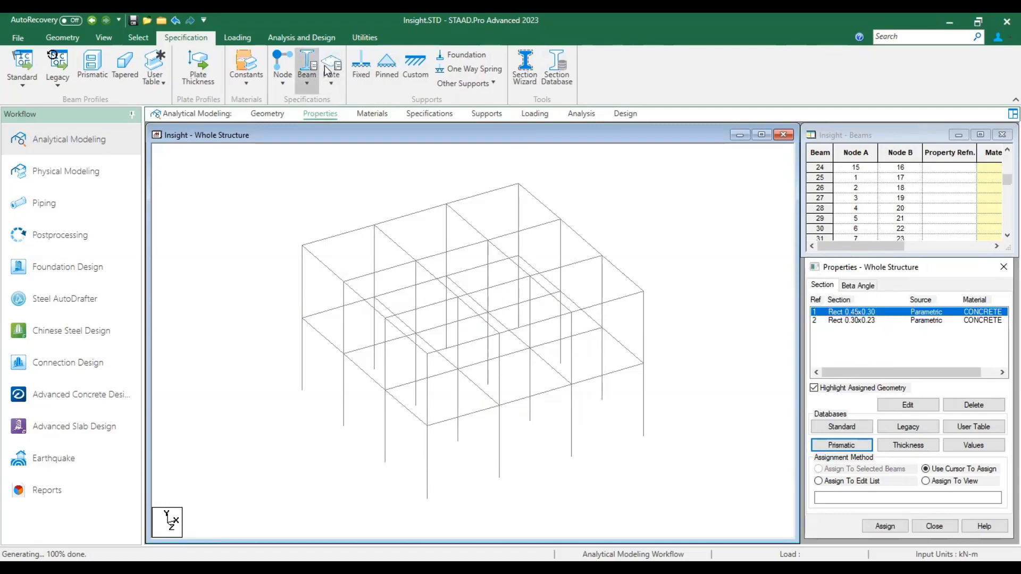
pyautogui.click(137, 37)
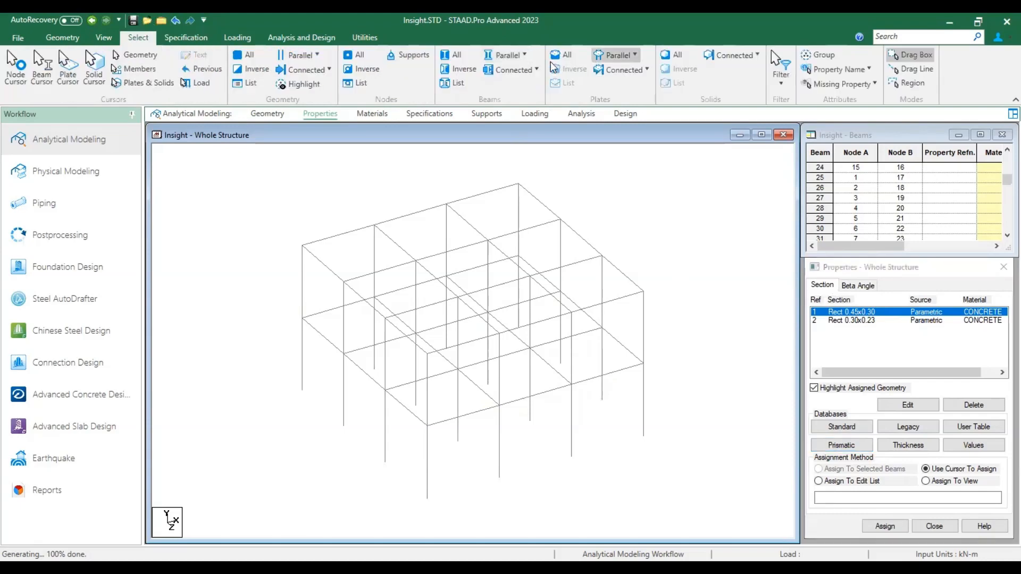
pyautogui.click(507, 57)
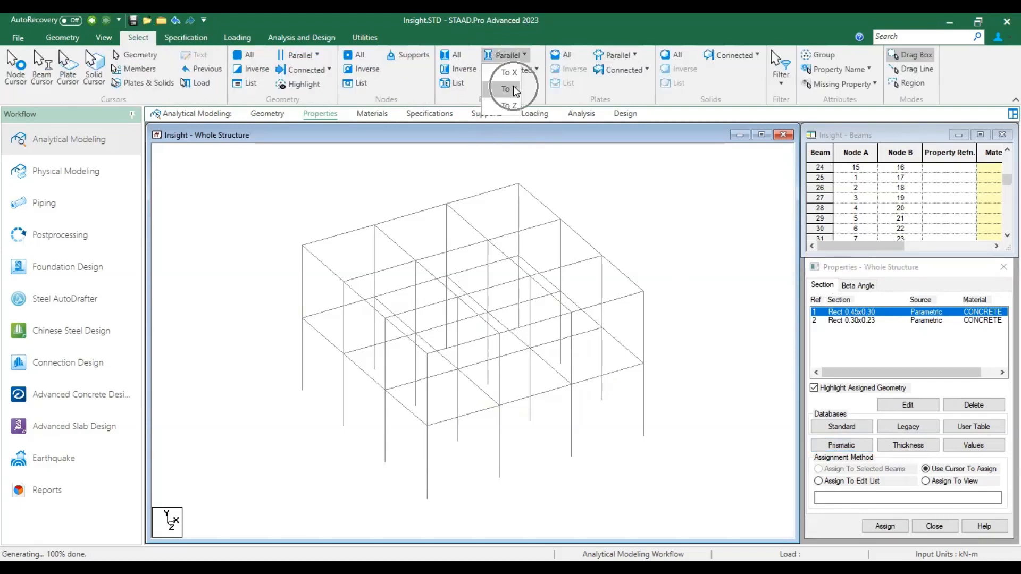
pyautogui.click(514, 89)
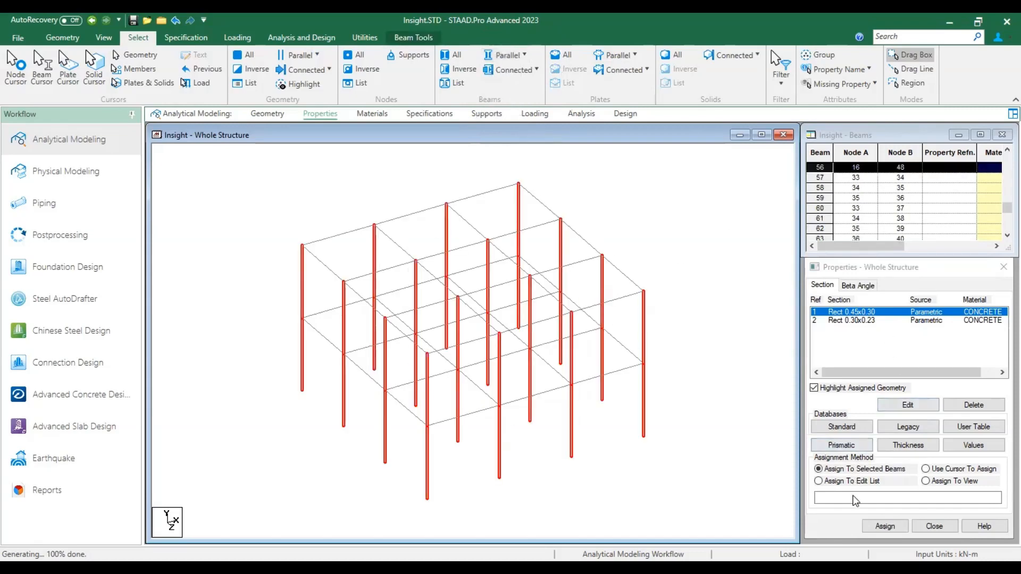
pyautogui.click(844, 467)
pyautogui.click(885, 527)
pyautogui.click(927, 435)
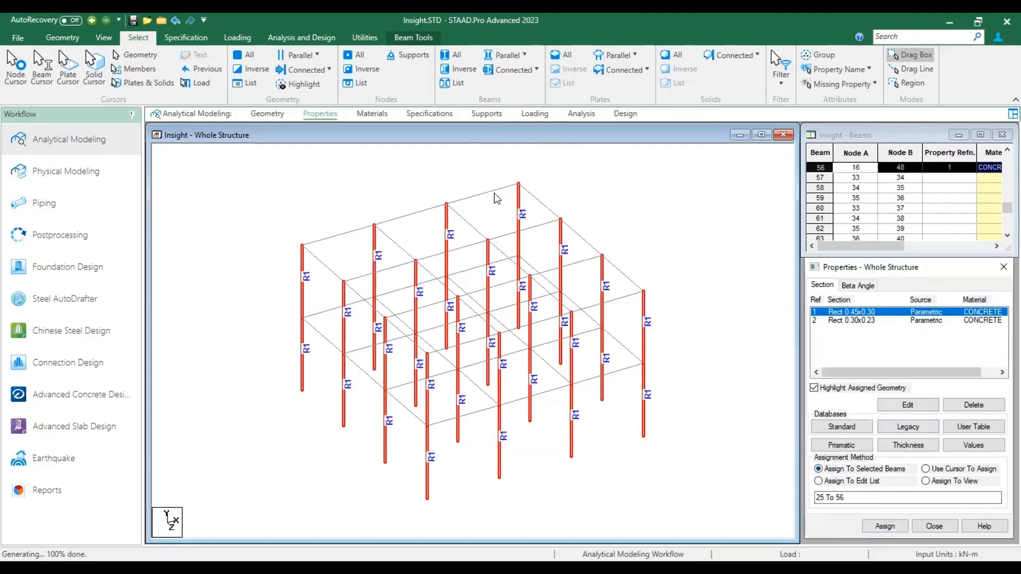
# Step: Assign the Rect 0.30x0.23 section to all horizontal beams by inverting the selection of members parallel to Y
pyautogui.click(686, 226)
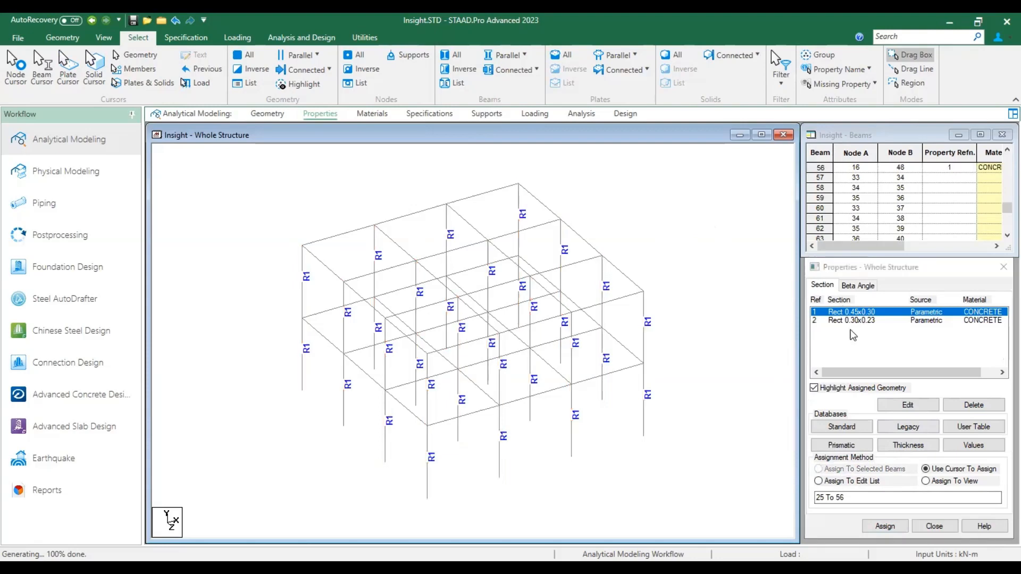
pyautogui.click(846, 320)
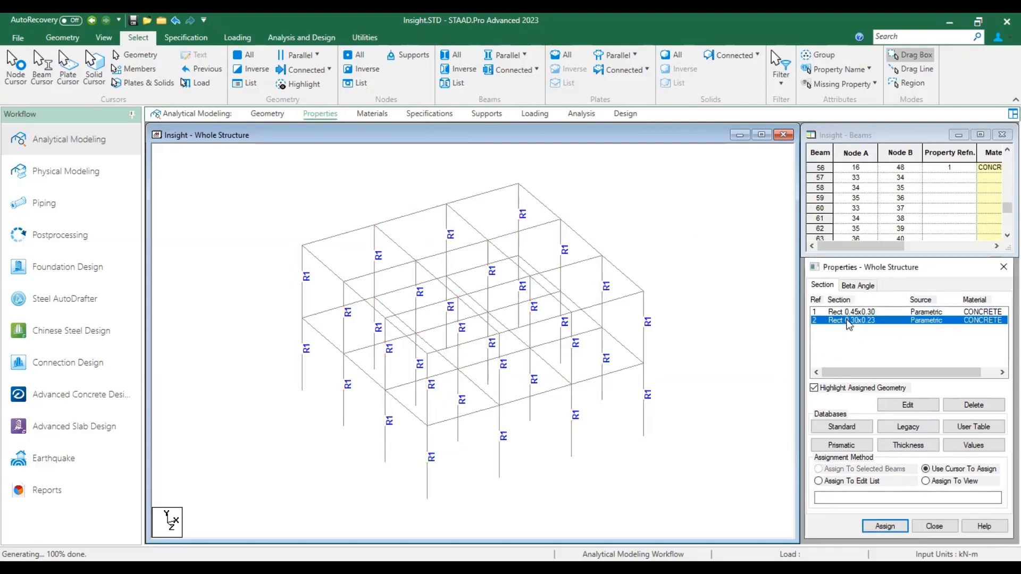
pyautogui.click(517, 55)
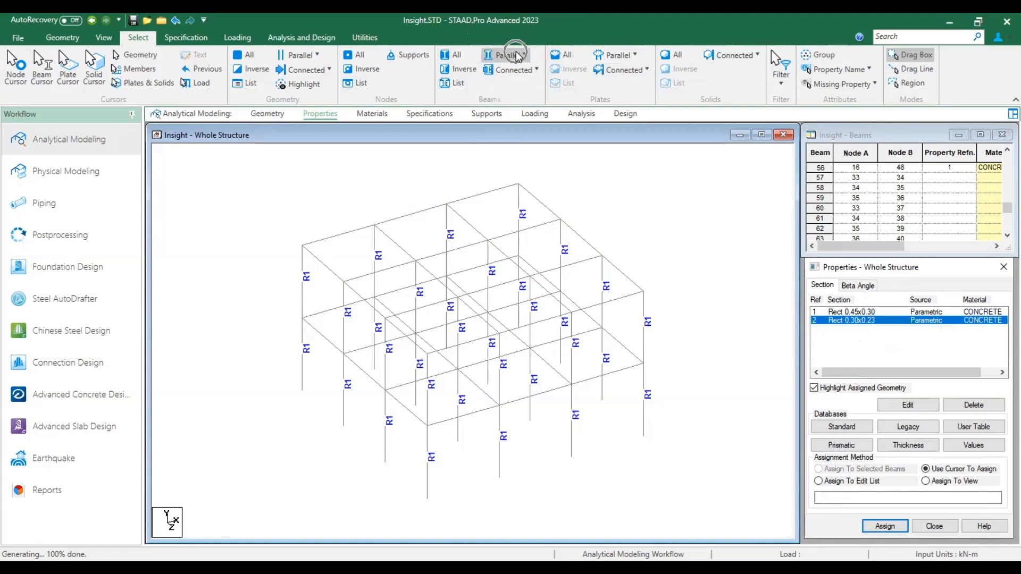
pyautogui.click(513, 90)
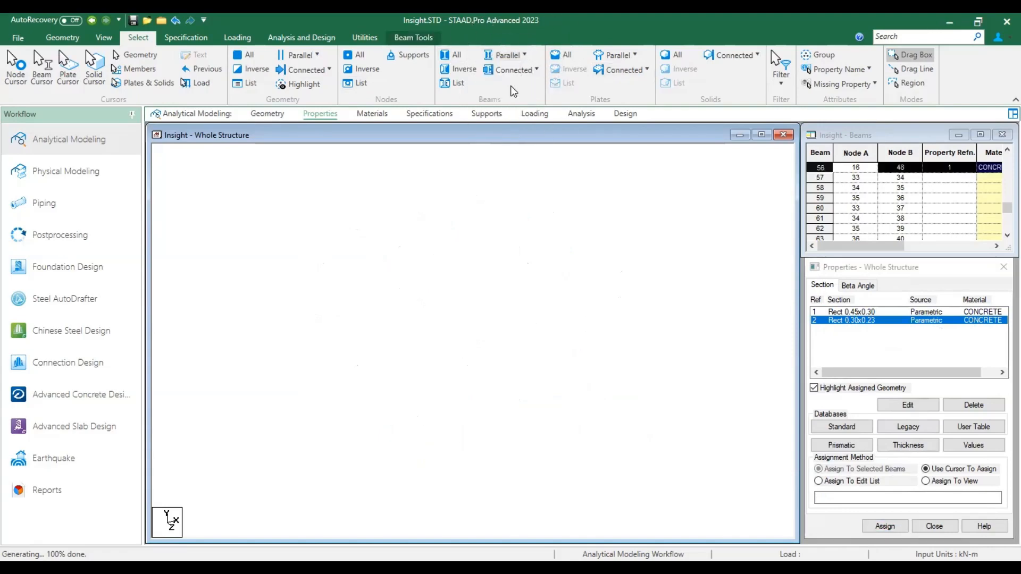
pyautogui.click(462, 71)
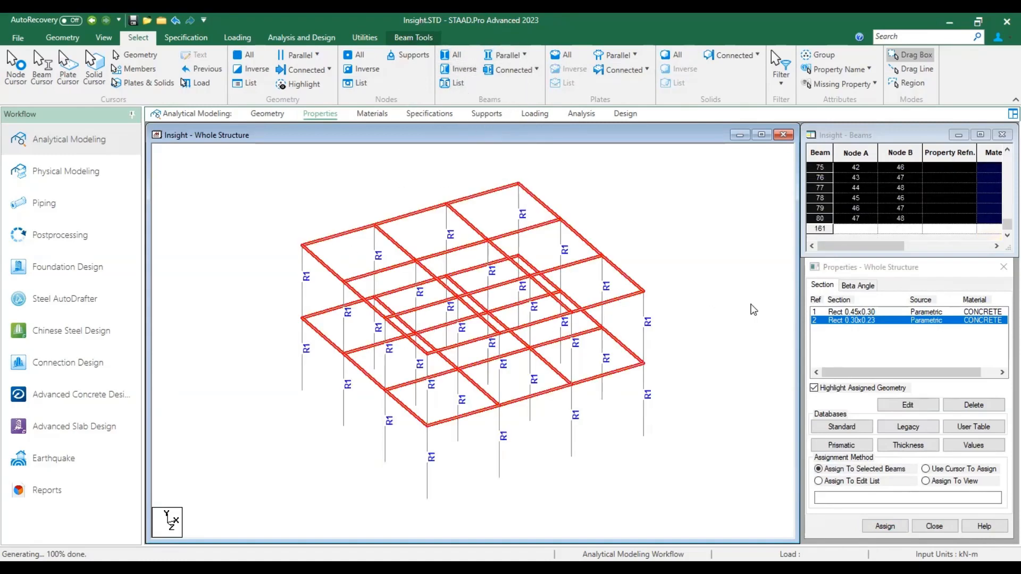
pyautogui.click(884, 525)
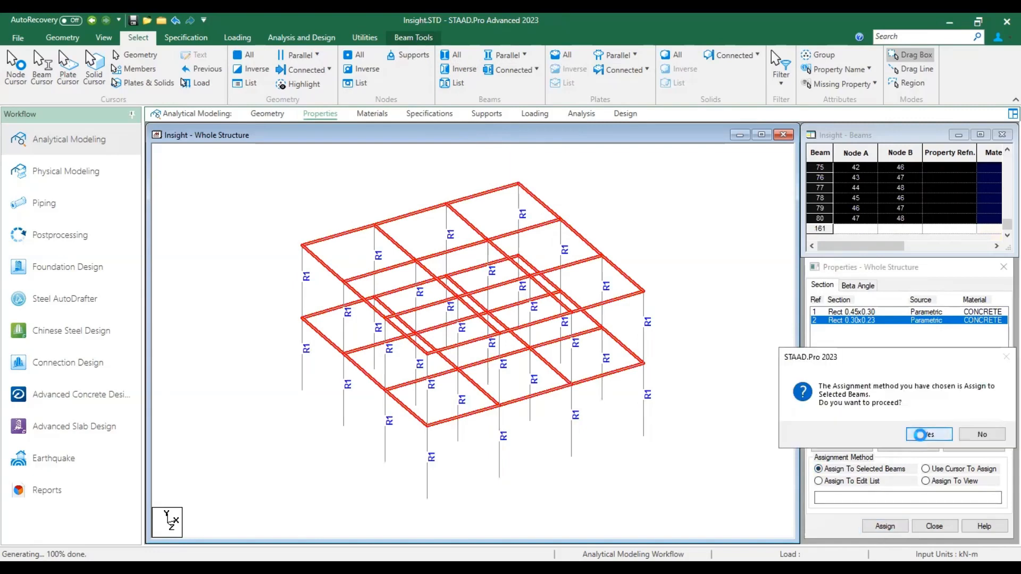
pyautogui.click(920, 434)
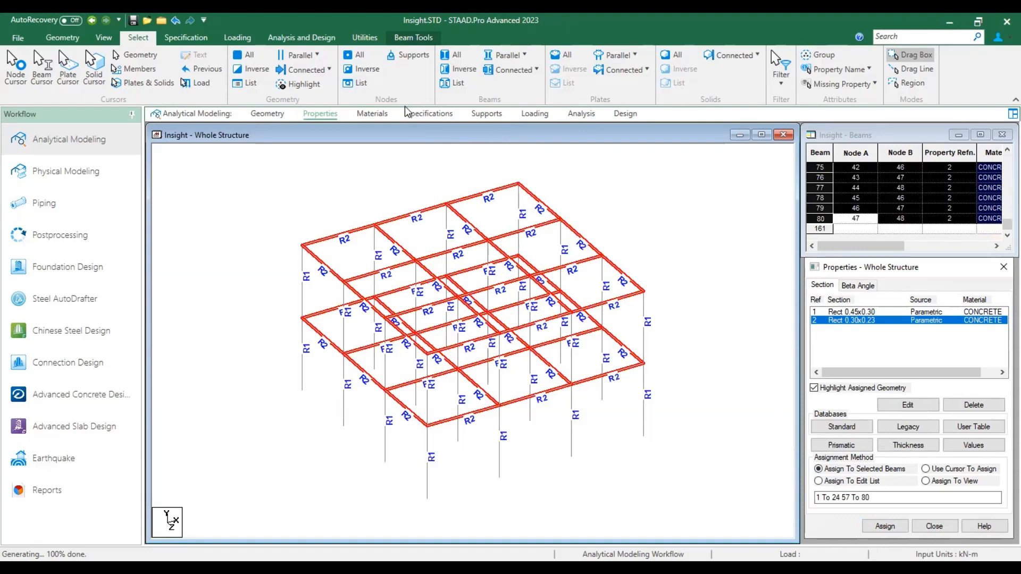
# Step: Review the assigned materials and create a Fixed support definition
pyautogui.click(372, 114)
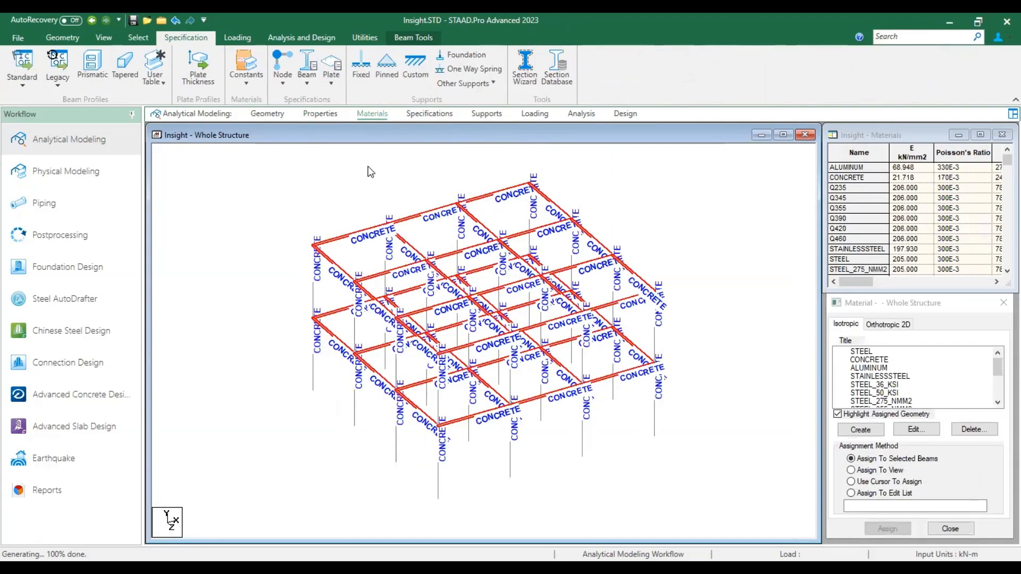
pyautogui.click(479, 114)
pyautogui.click(925, 433)
pyautogui.click(927, 435)
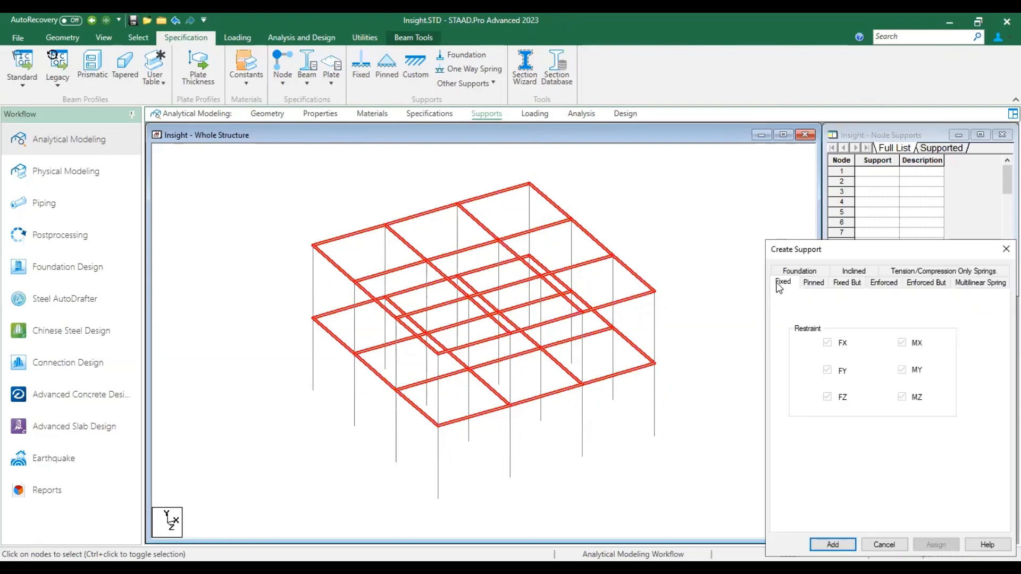
pyautogui.click(779, 286)
pyautogui.click(832, 545)
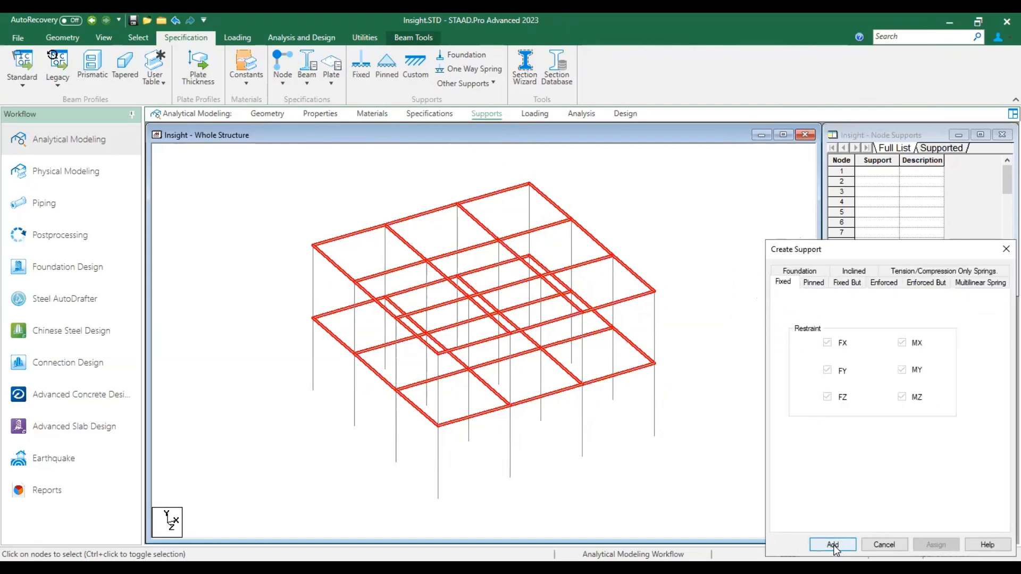
# Step: Assign the fixed Support 2 to all column base nodes, selected together as the lowest row in a front elevation
pyautogui.click(873, 358)
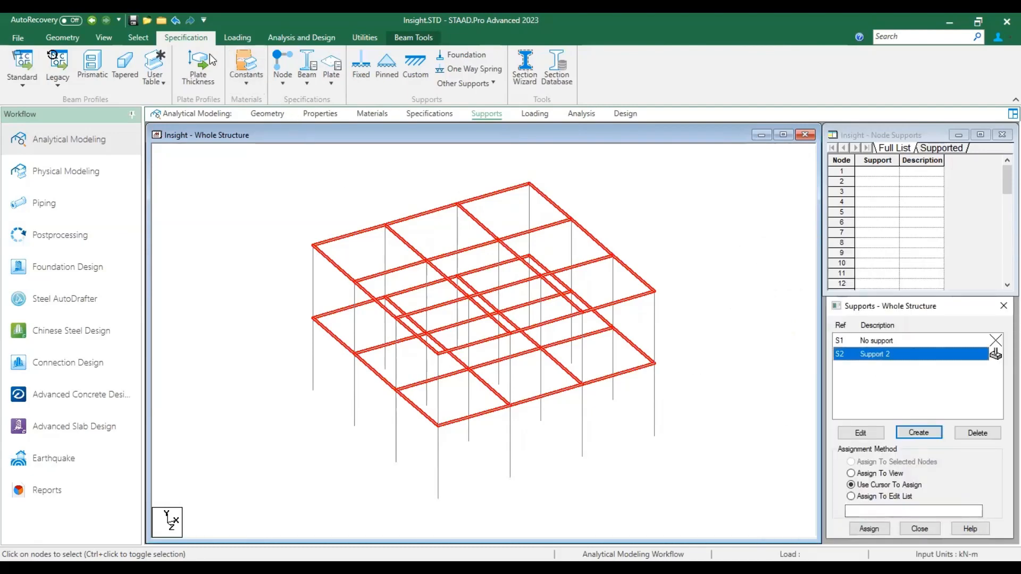
pyautogui.click(103, 37)
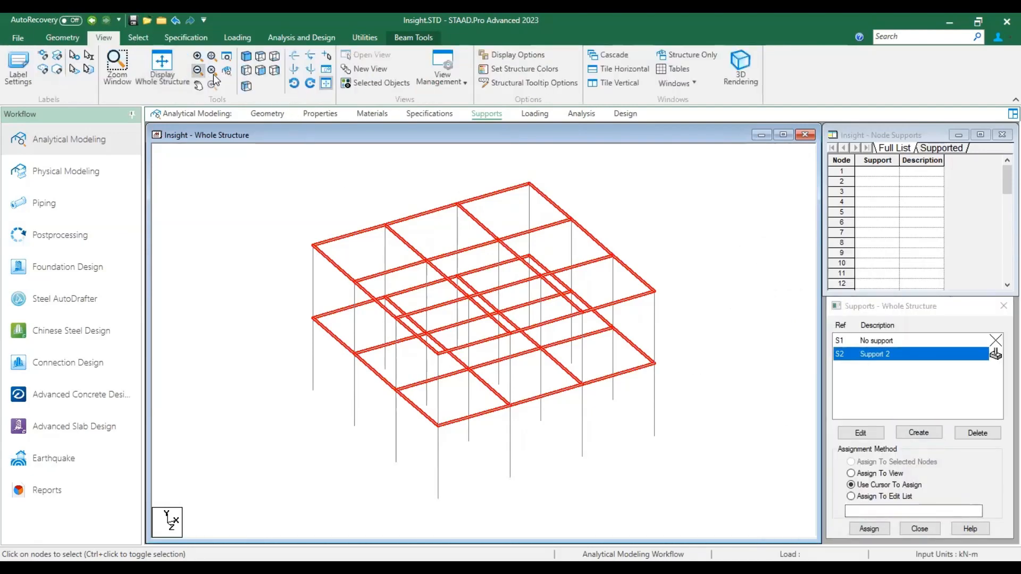
pyautogui.click(260, 72)
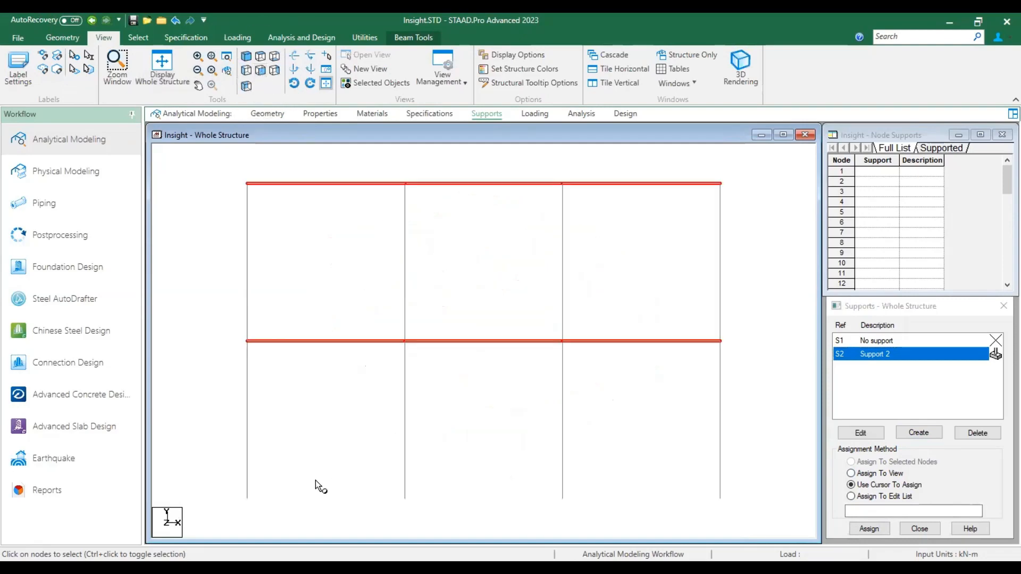
pyautogui.moveTo(231, 515); pyautogui.dragTo(745, 483)
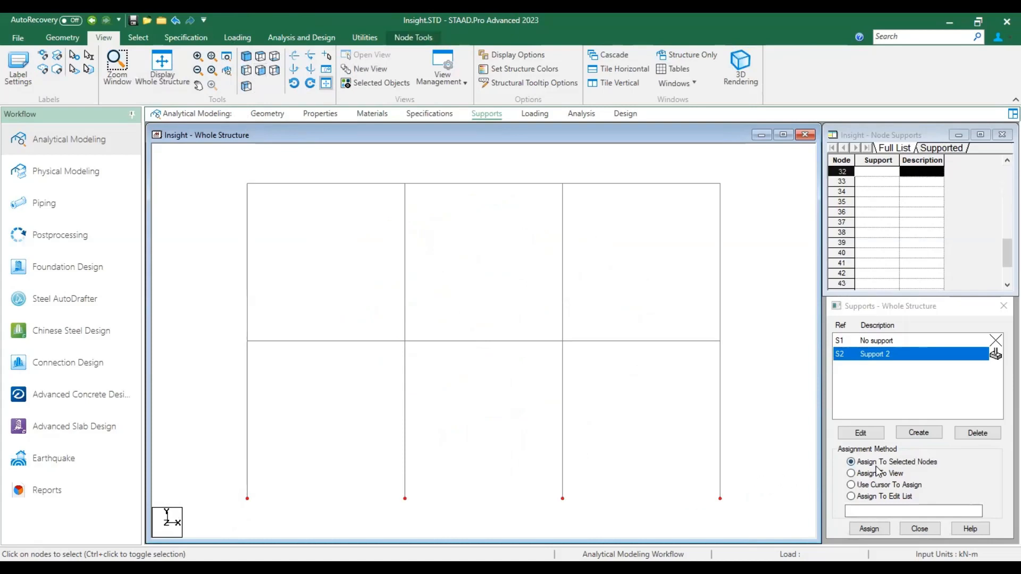
pyautogui.click(870, 529)
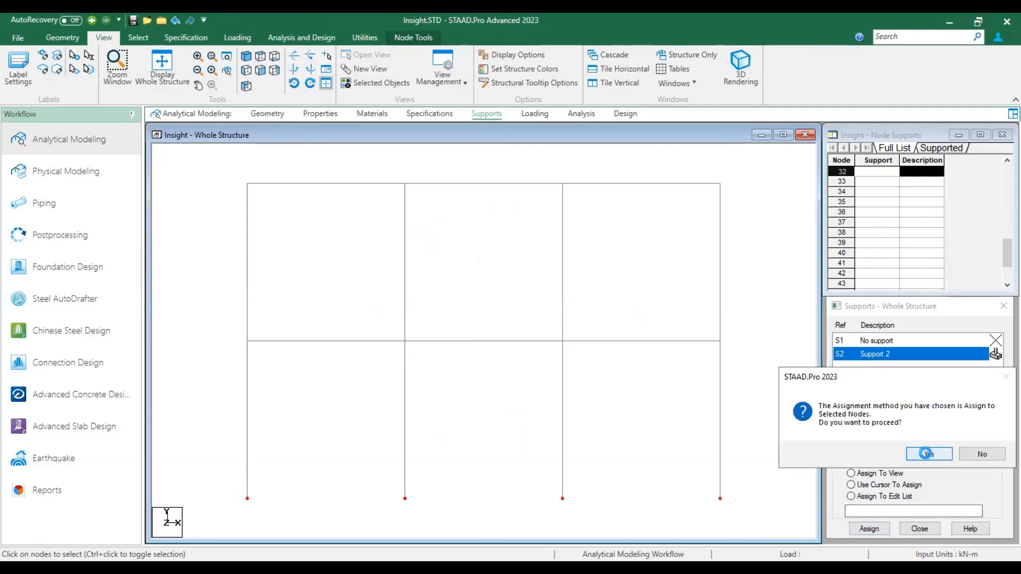
pyautogui.click(927, 454)
pyautogui.click(248, 60)
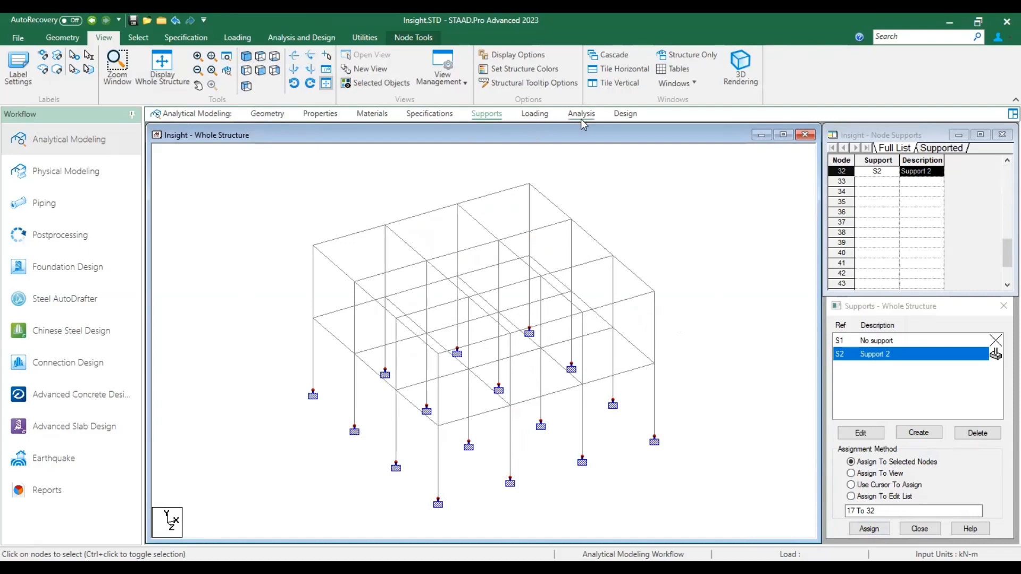
pyautogui.click(538, 119)
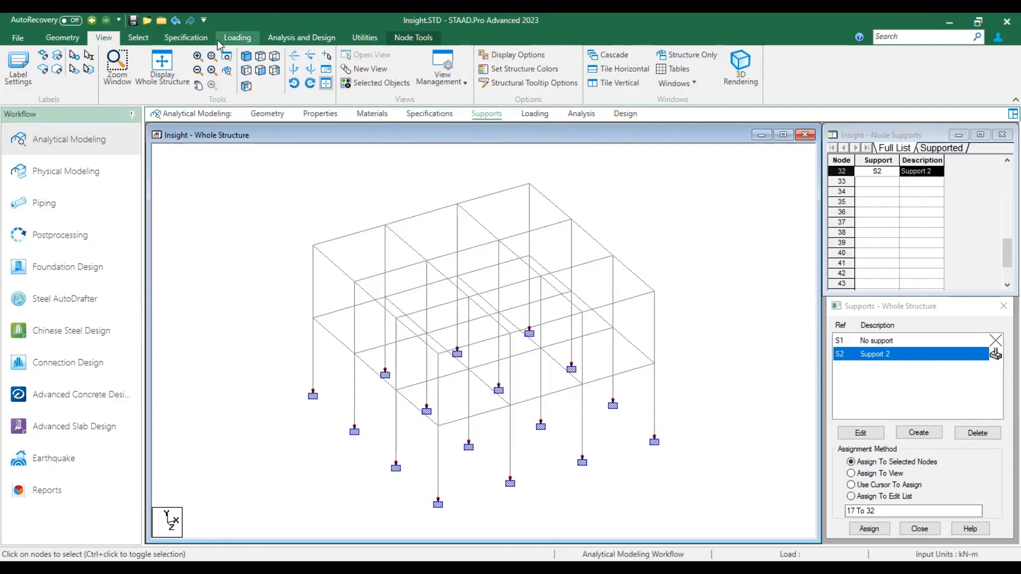
pyautogui.click(375, 42)
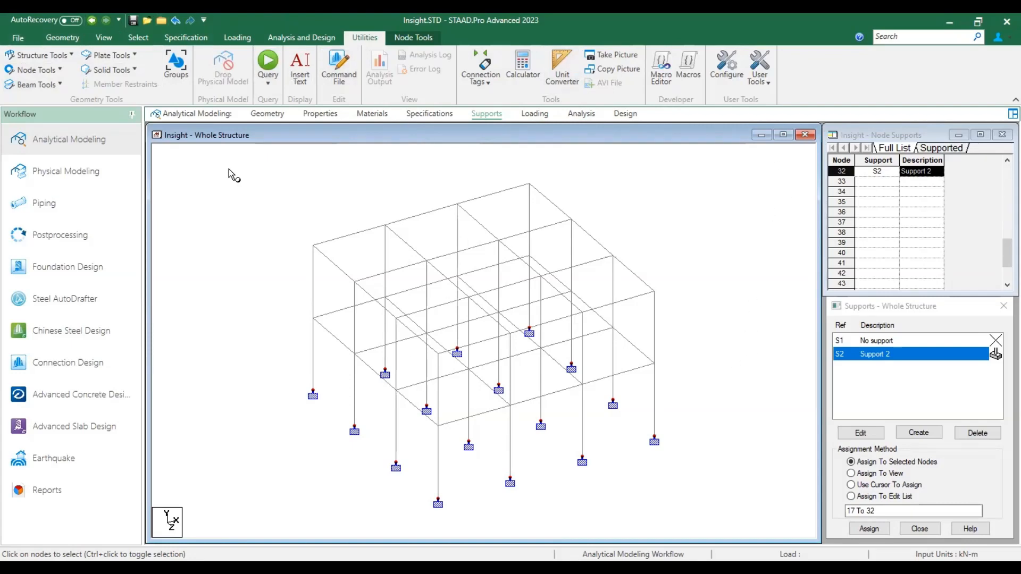
pyautogui.click(62, 37)
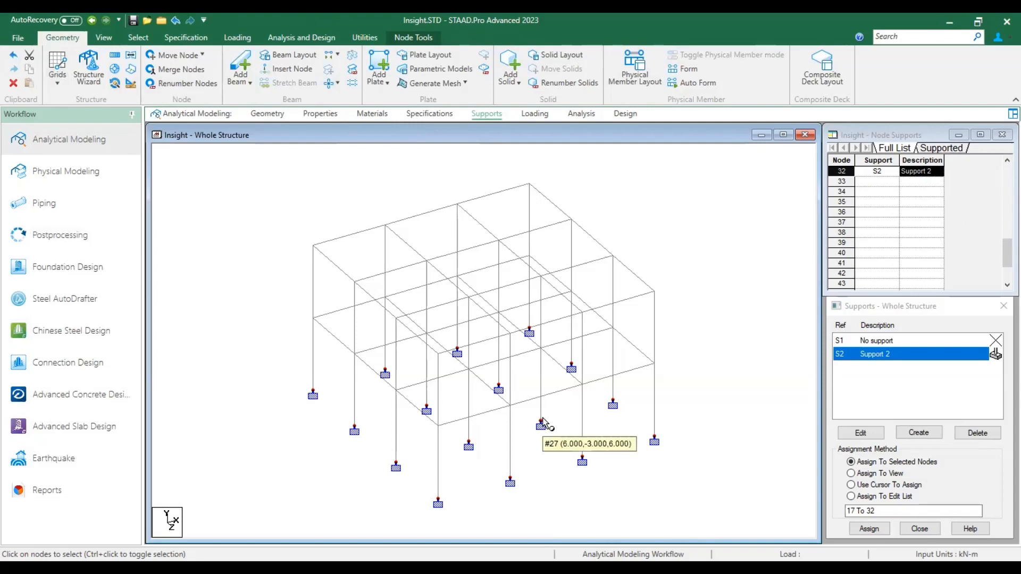
pyautogui.click(206, 21)
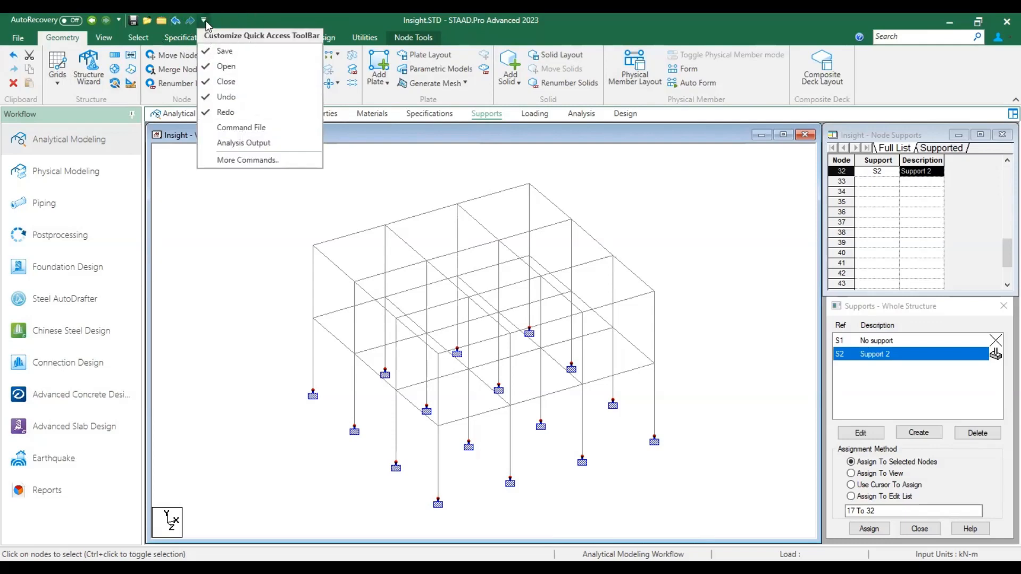
pyautogui.click(246, 162)
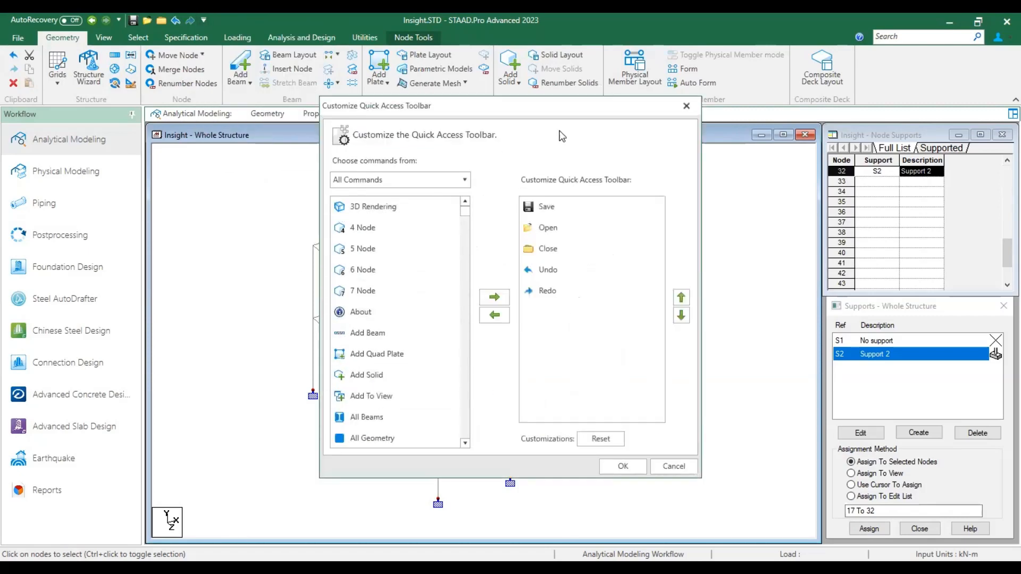
pyautogui.click(621, 469)
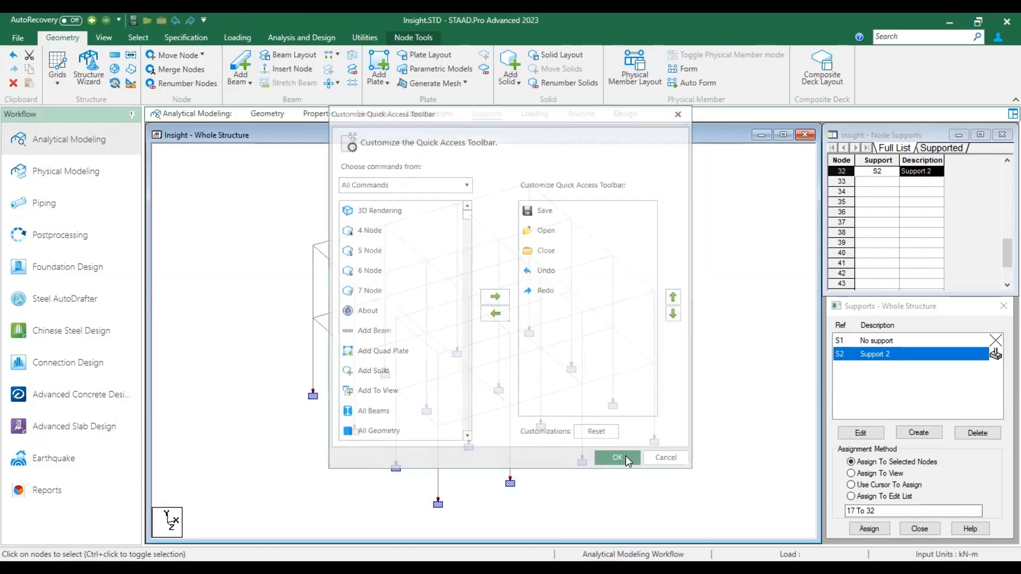